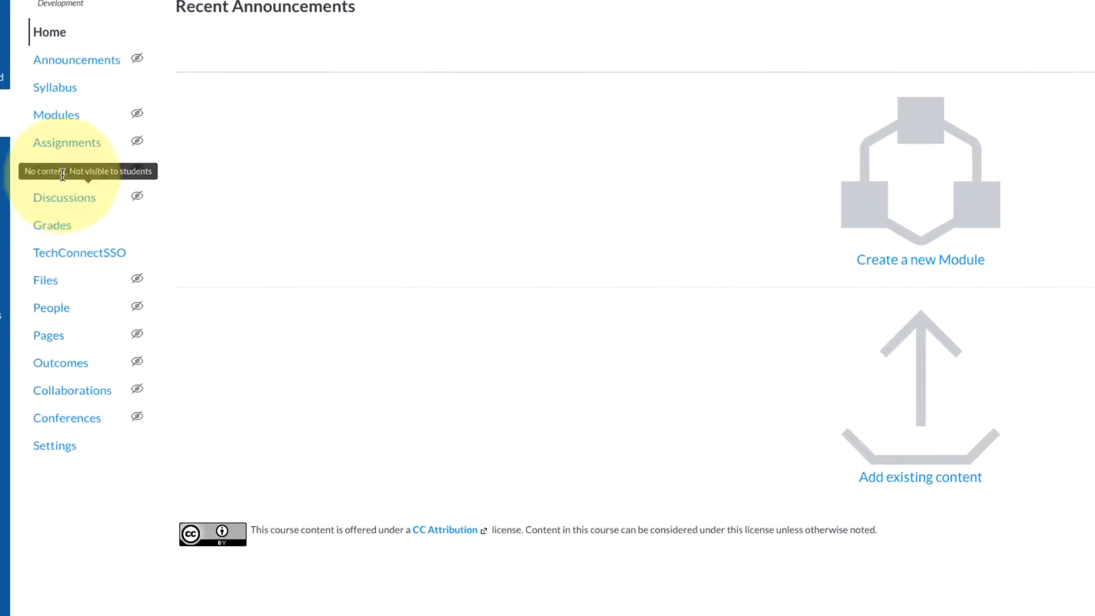
Create a new quiz in the course and title it "Chapter 1 Quiz".
left_click(46, 163)
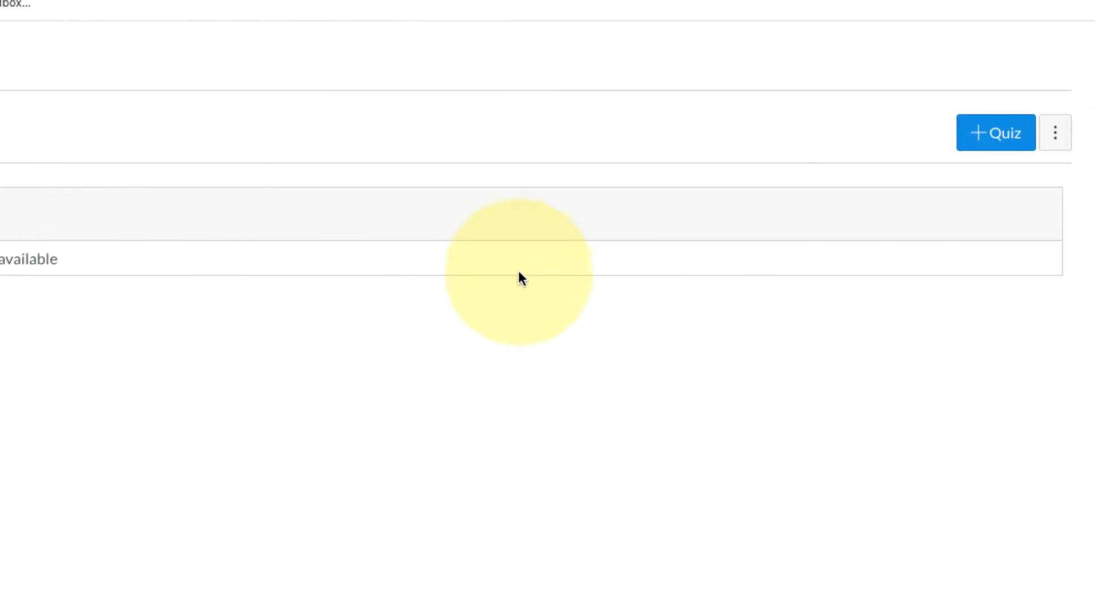
left_click(981, 140)
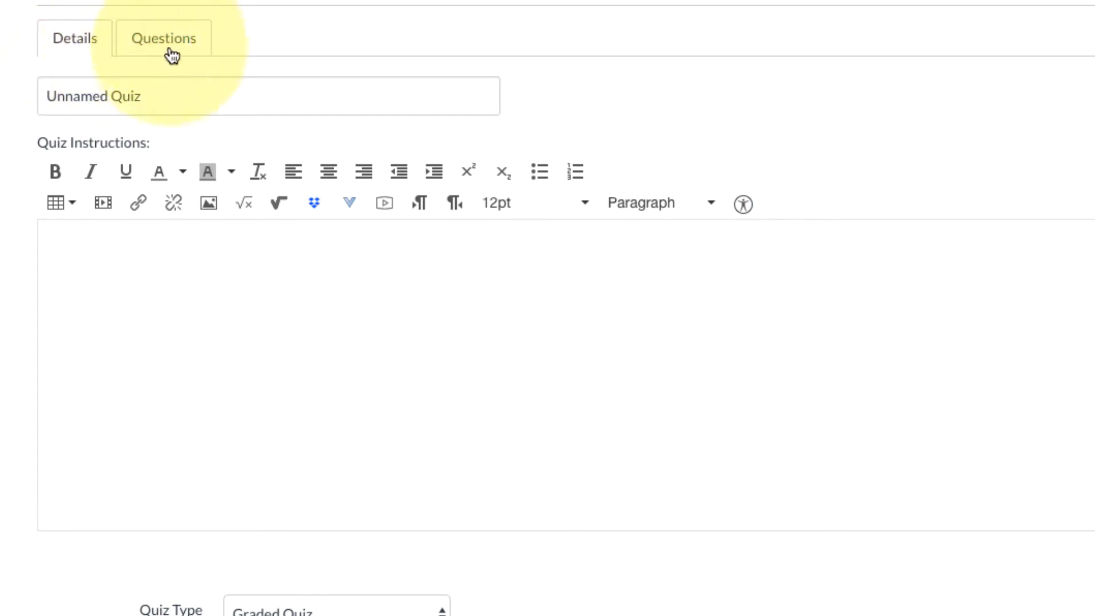
left_click(188, 94)
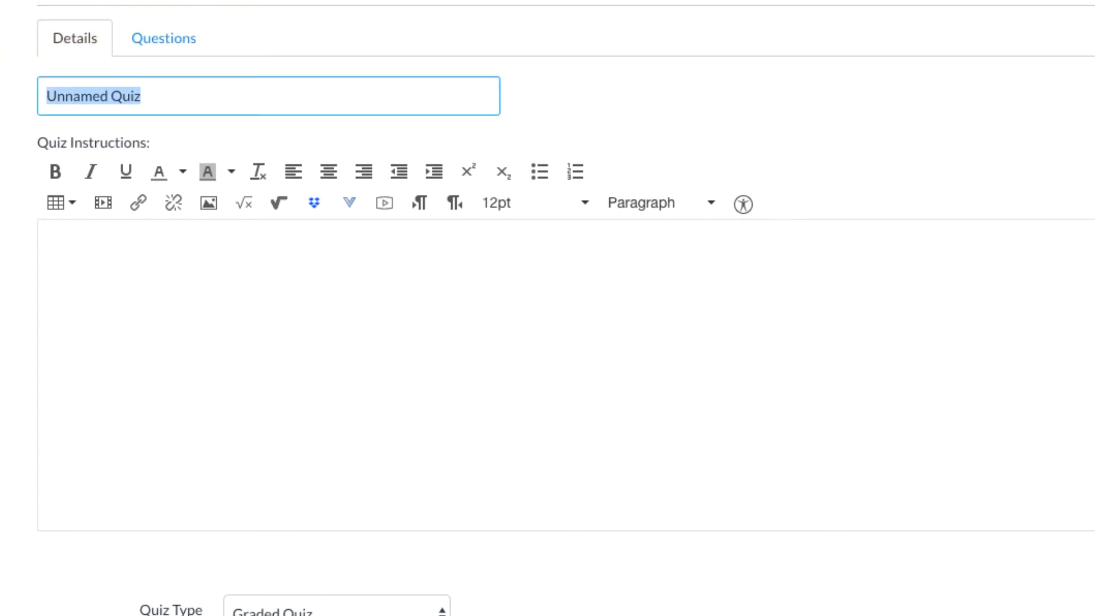
type("Chapter 1")
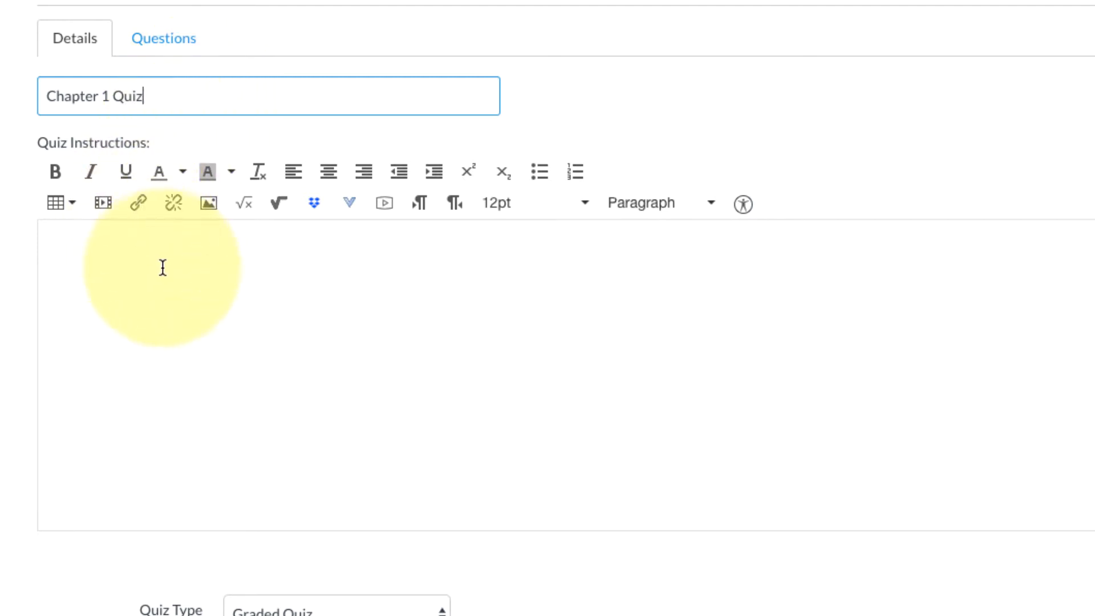
Set the quiz type to Graded Quiz.
scroll(157, 268, "down", 1)
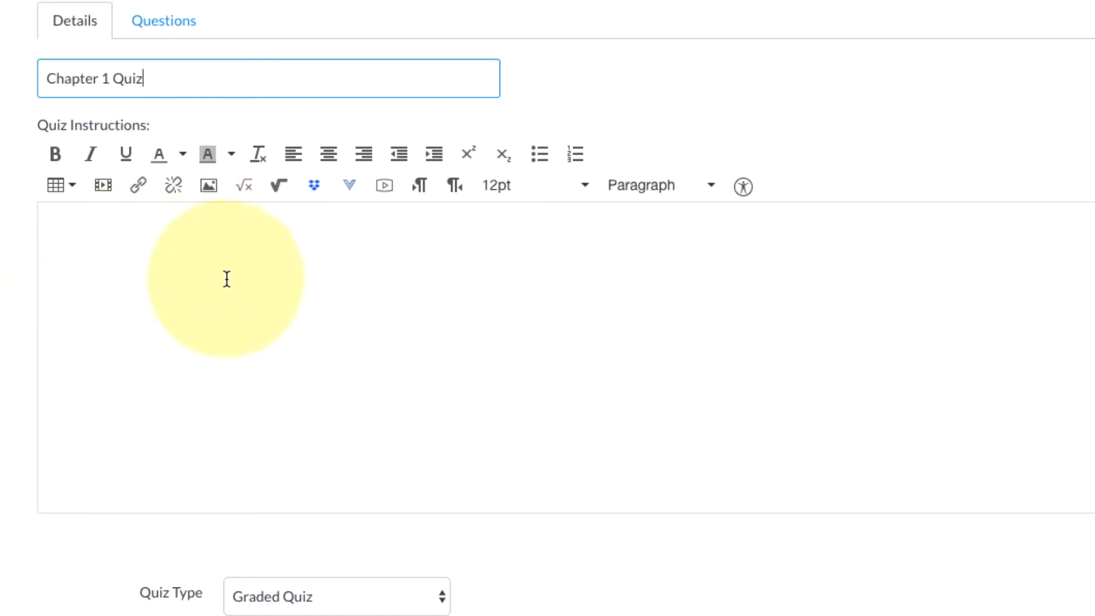
scroll(227, 279, "down", 2)
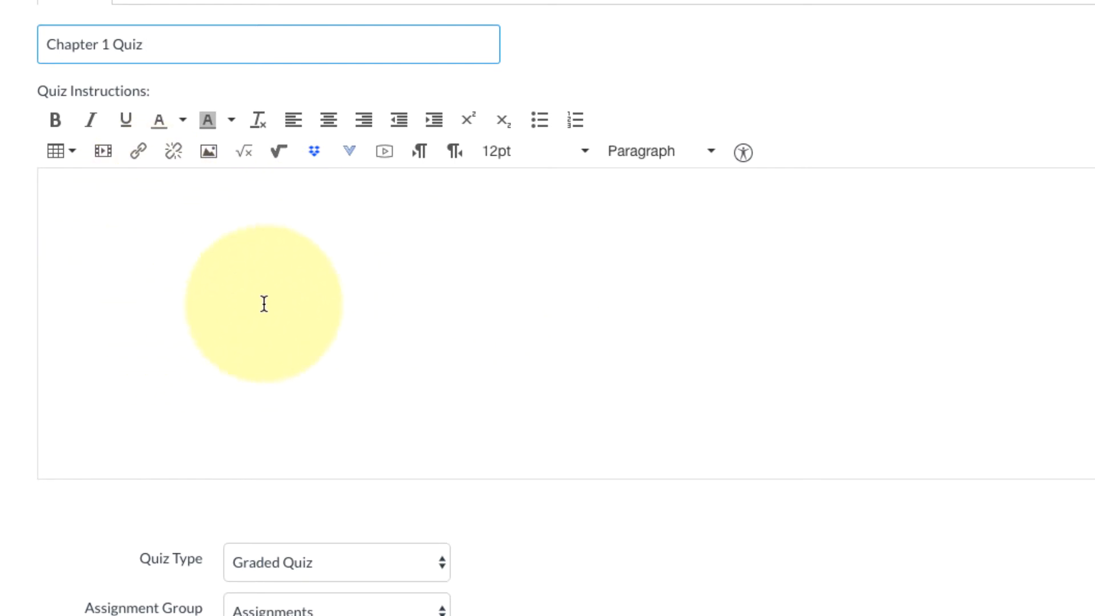
scroll(259, 298, "down", 5)
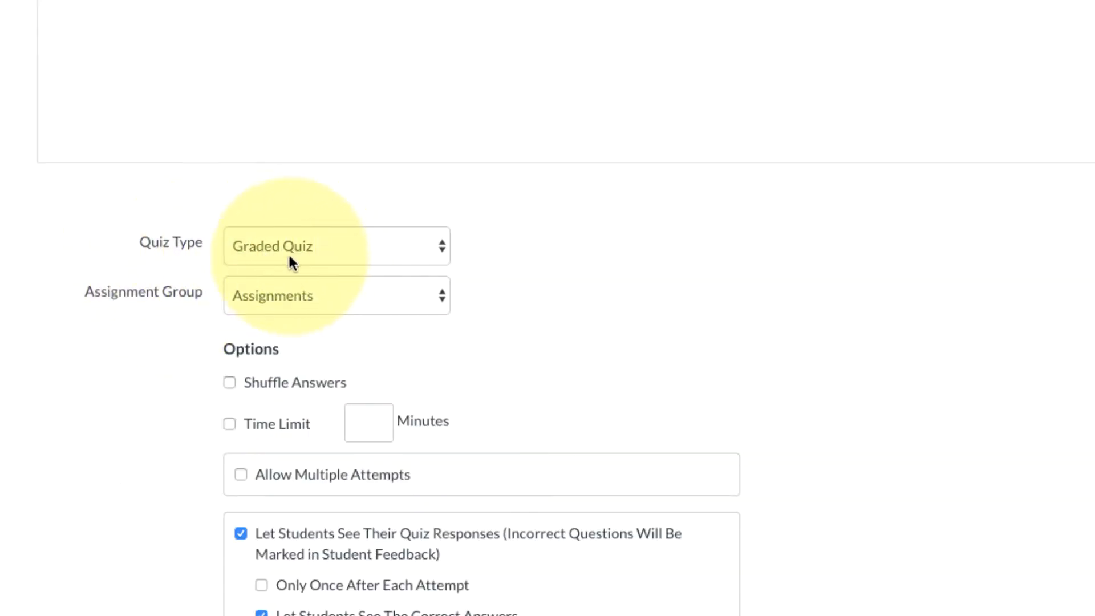
left_click(349, 255)
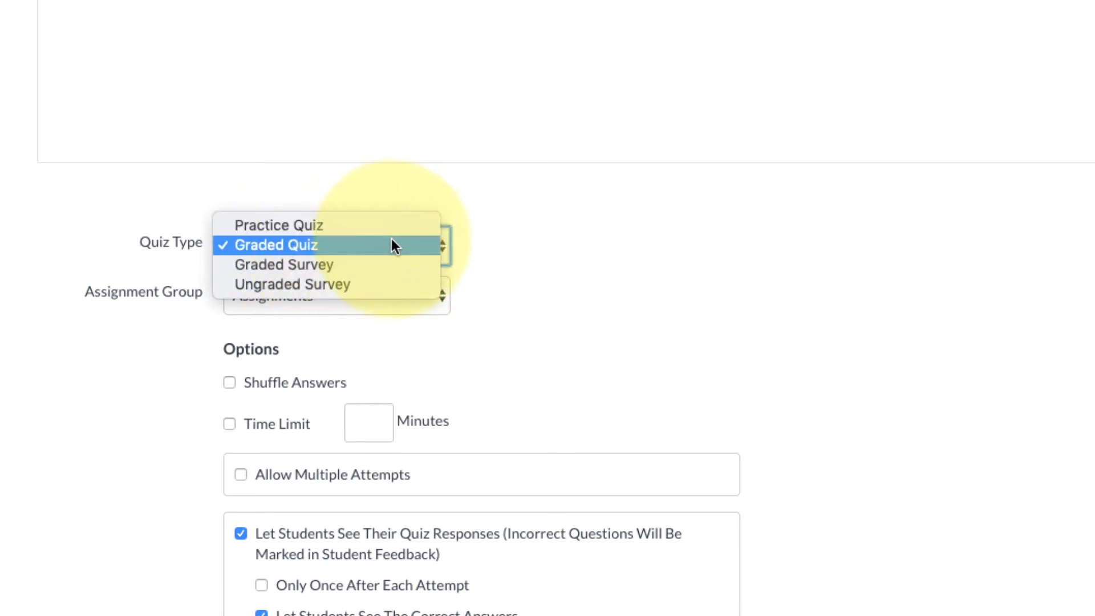
left_click(382, 250)
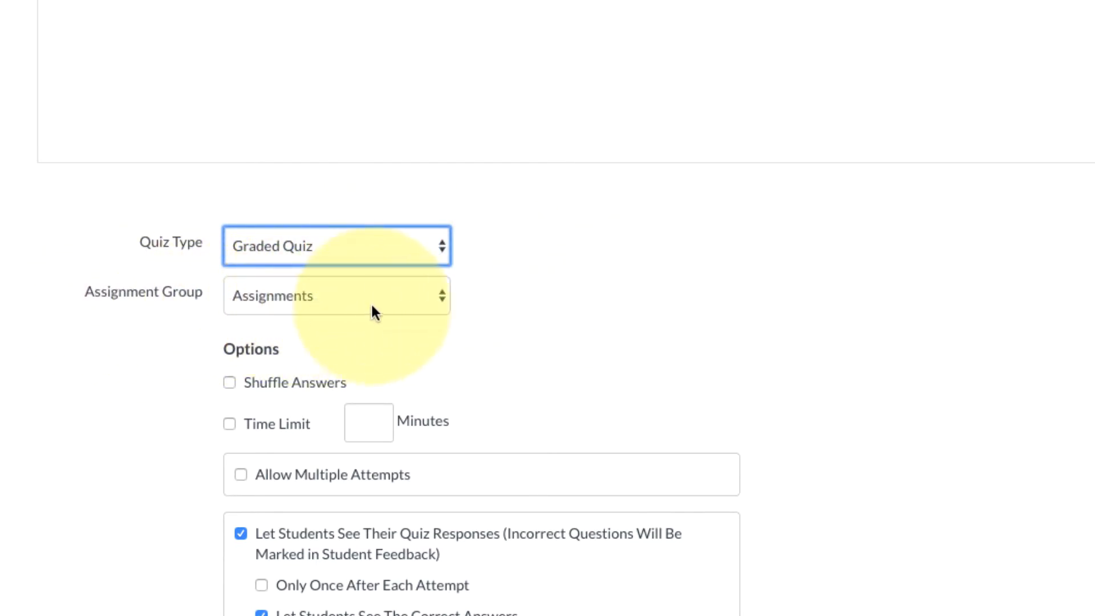
Enable shuffled answers for the quiz and set a time limit of 20 minutes.
scroll(374, 308, "down", 1)
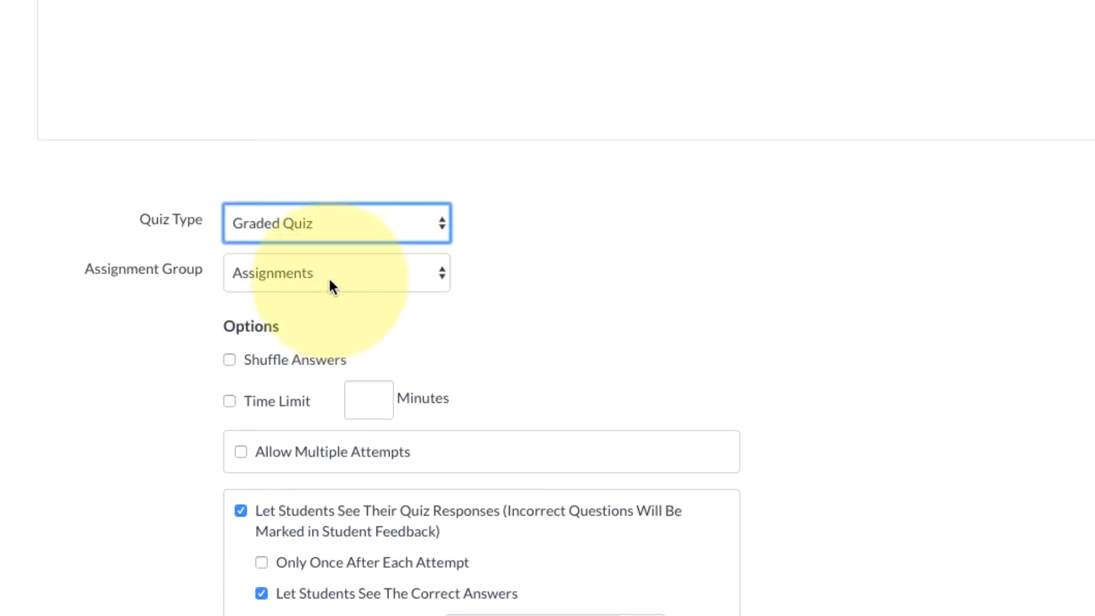
scroll(518, 290, "down", 3)
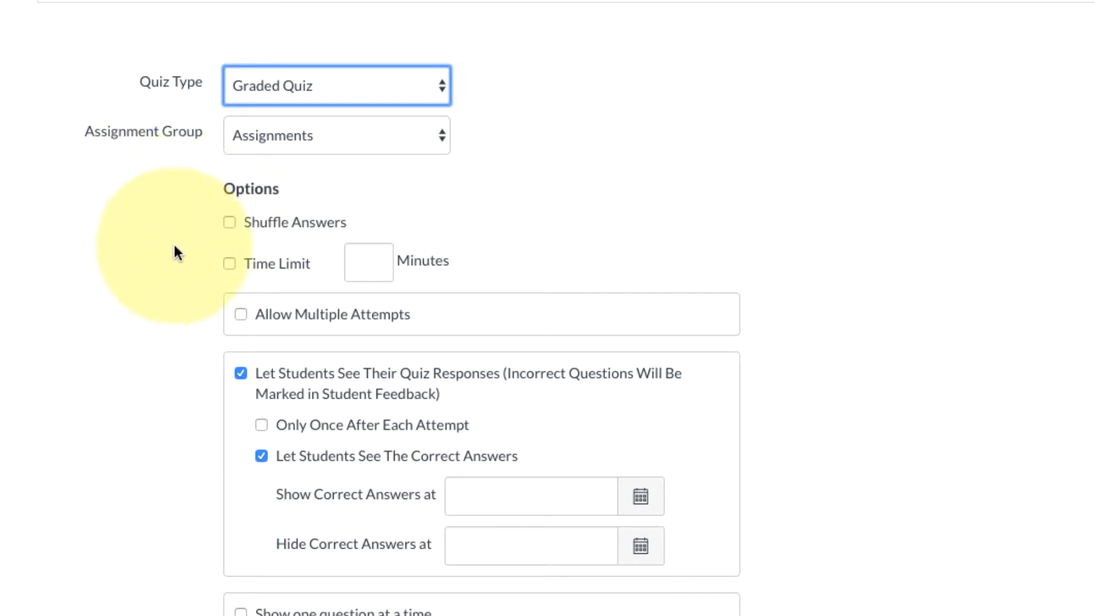
left_click(230, 224)
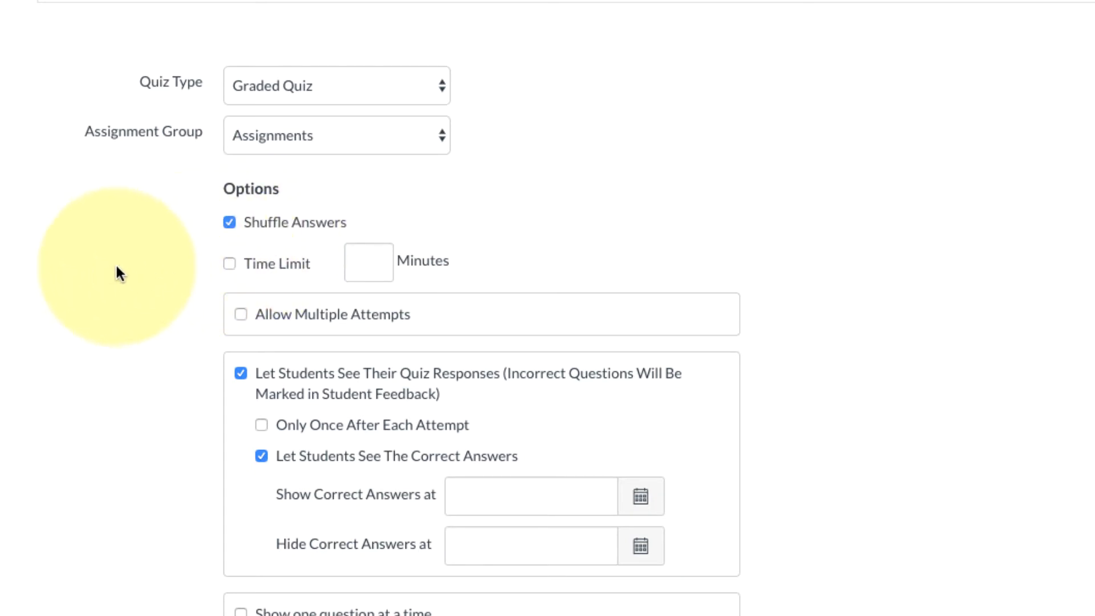
left_click(230, 266)
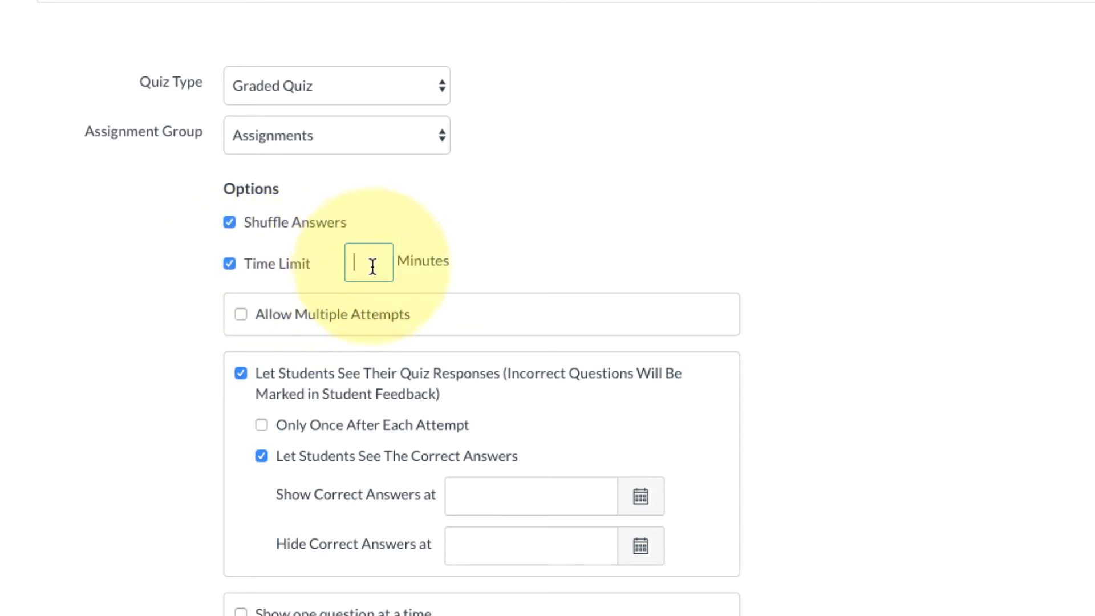
type("20")
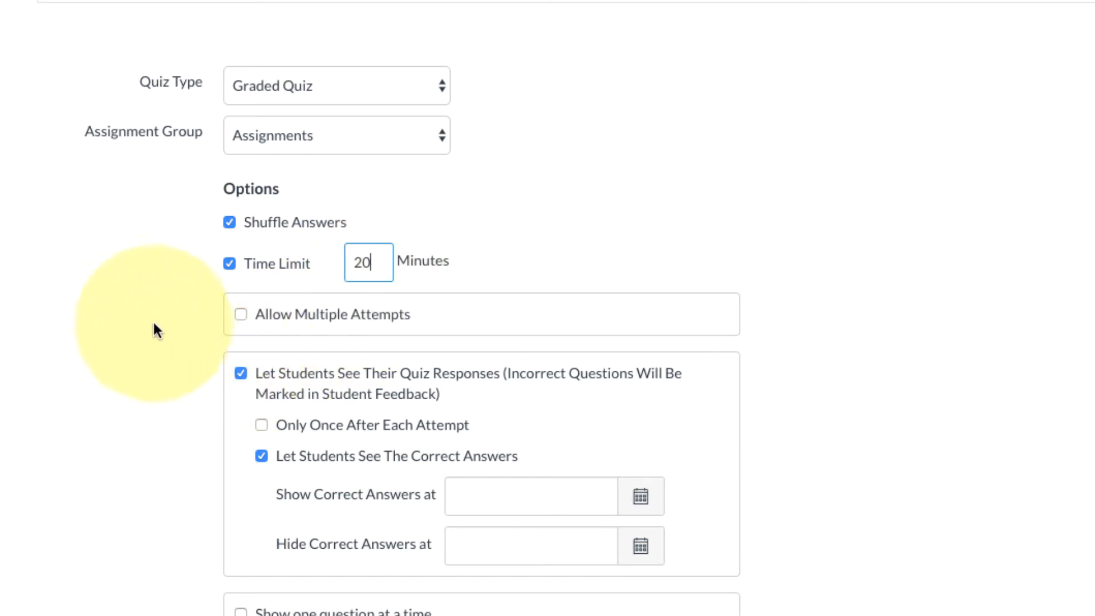
Try allowing multiple attempts with 3 allowed attempts, and turn the multiple-attempts option off again.
scroll(147, 319, "down", 2)
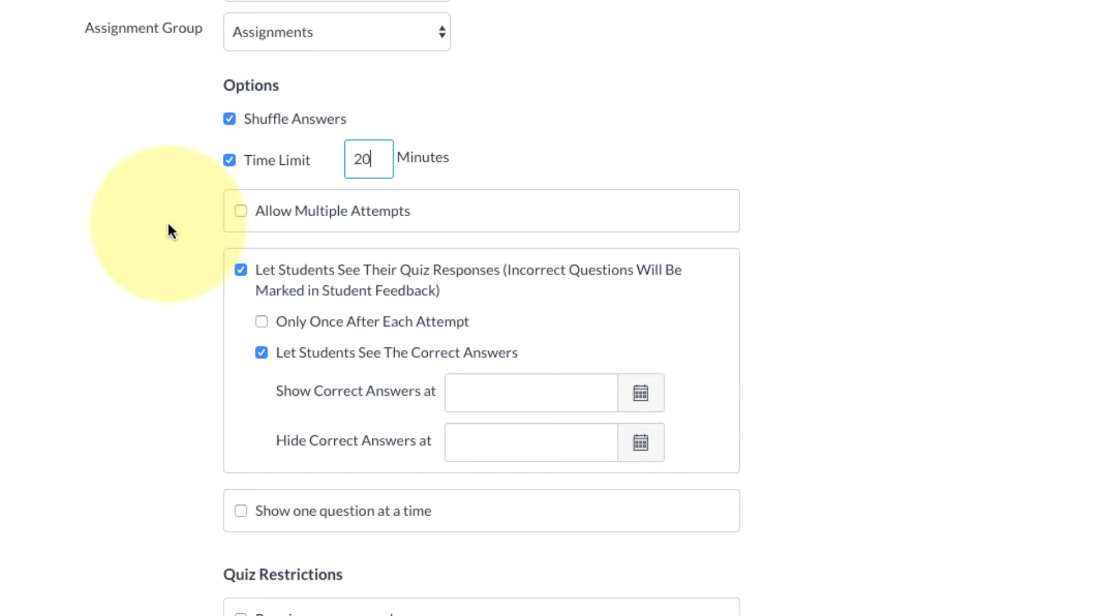
left_click(241, 211)
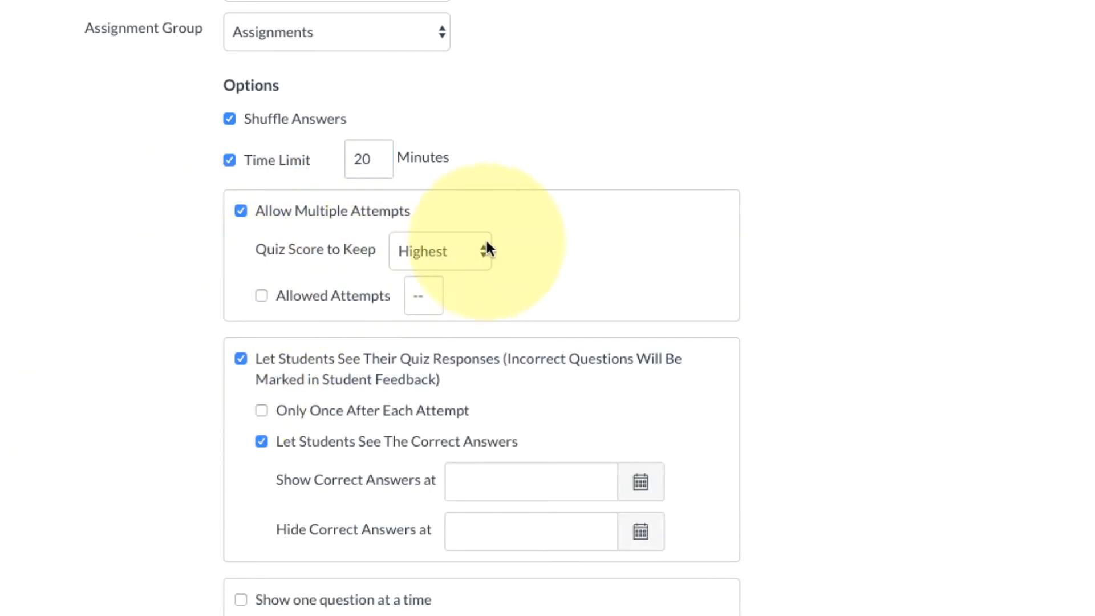
left_click(261, 295)
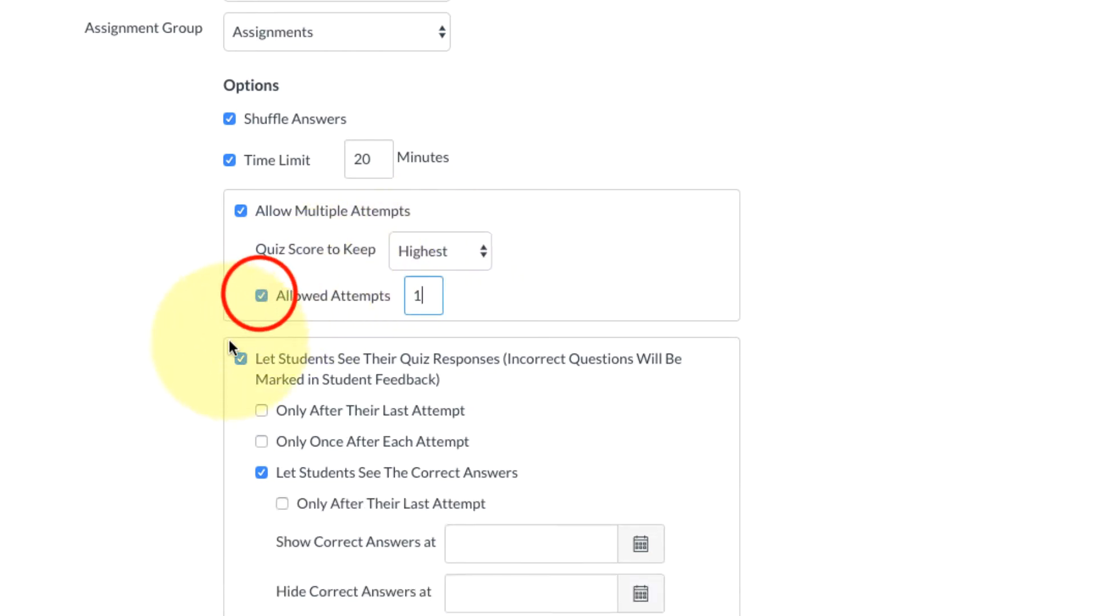
double_click(430, 295)
type("3")
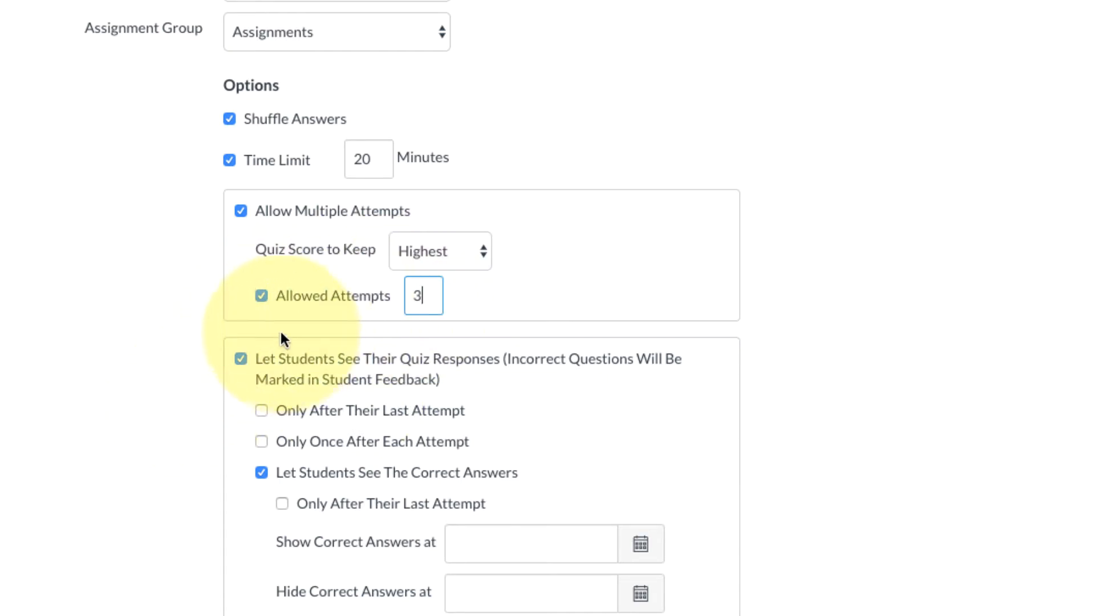
left_click(241, 212)
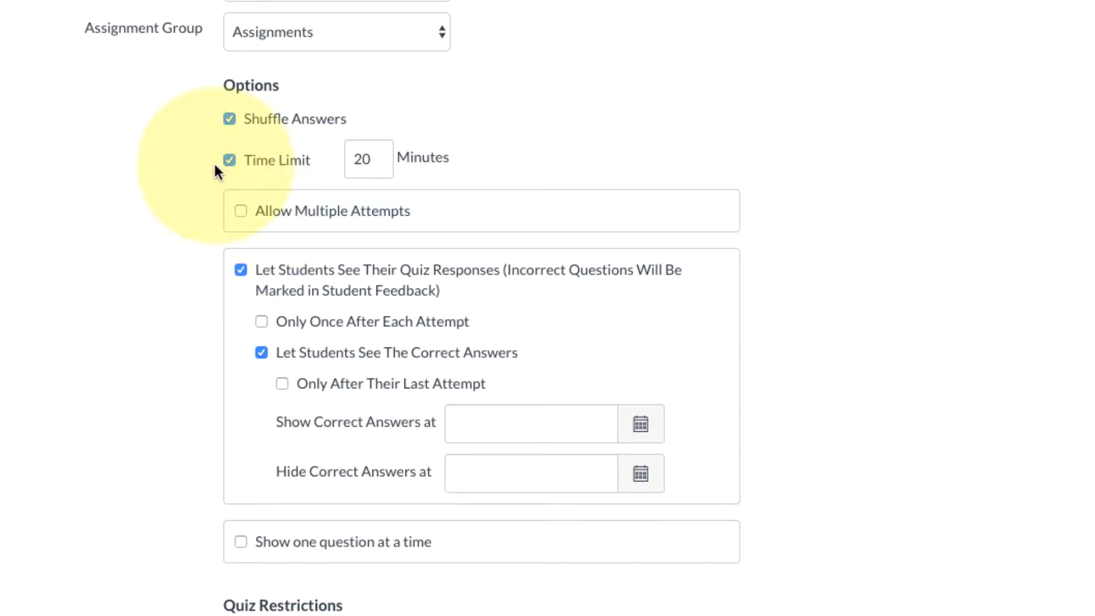
scroll(144, 310, "down", 1)
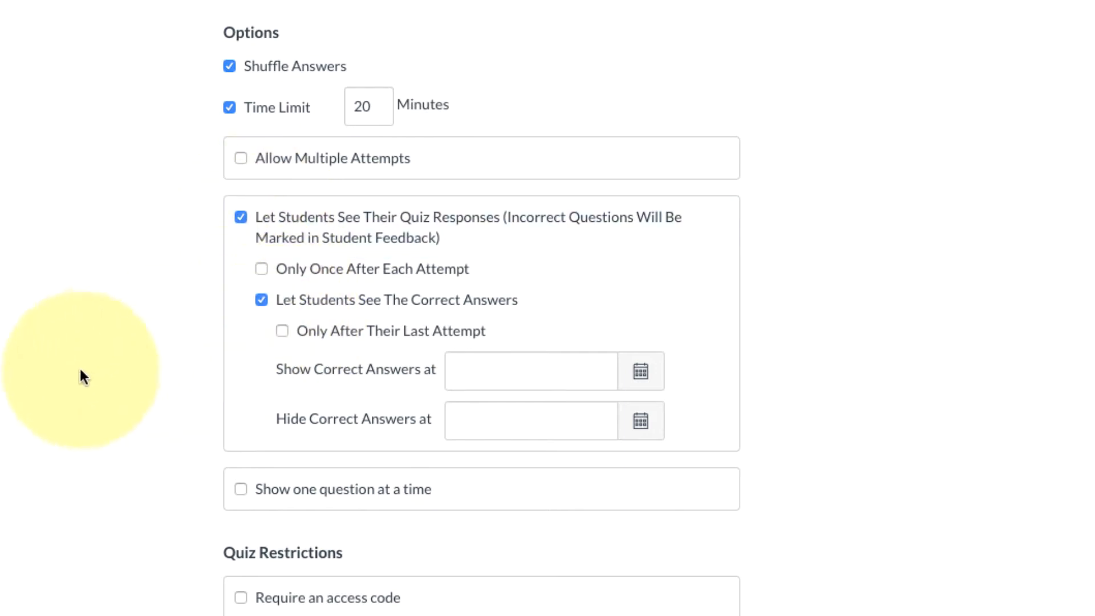
scroll(333, 323, "down", 1)
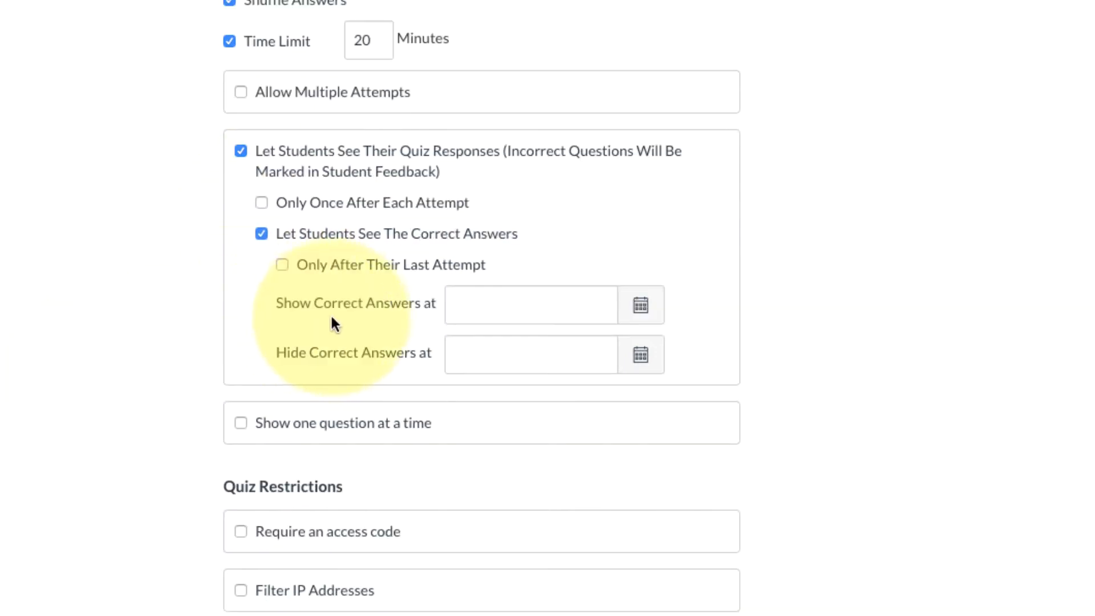
left_click(451, 315)
left_click(378, 317)
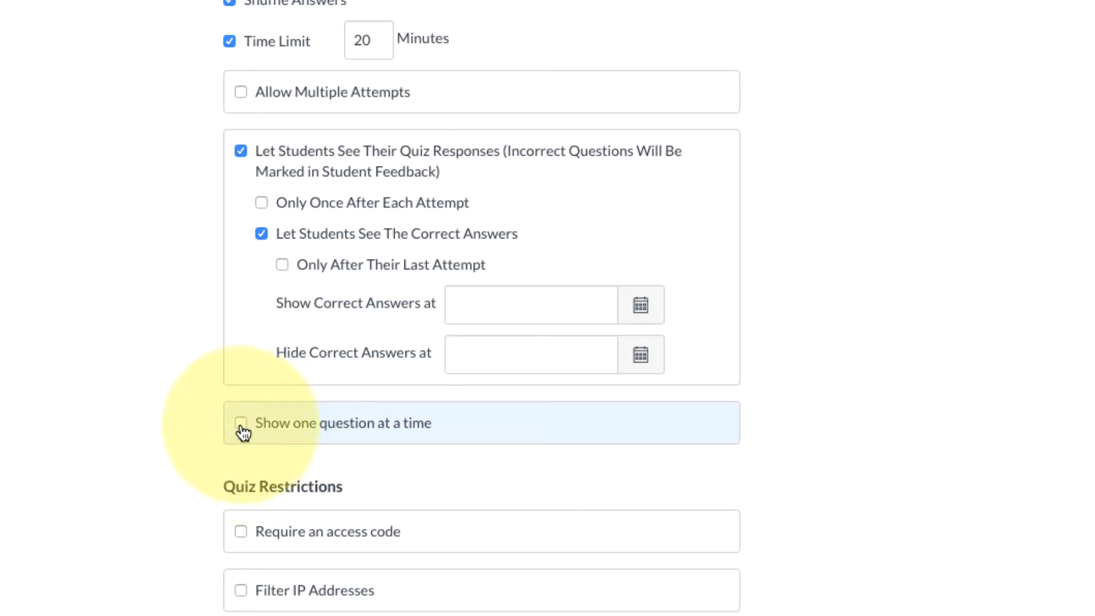
Set the quiz's due date to Jun 7 11:59pm and its available-from date to Jun 1 12am.
scroll(160, 469, "down", 6)
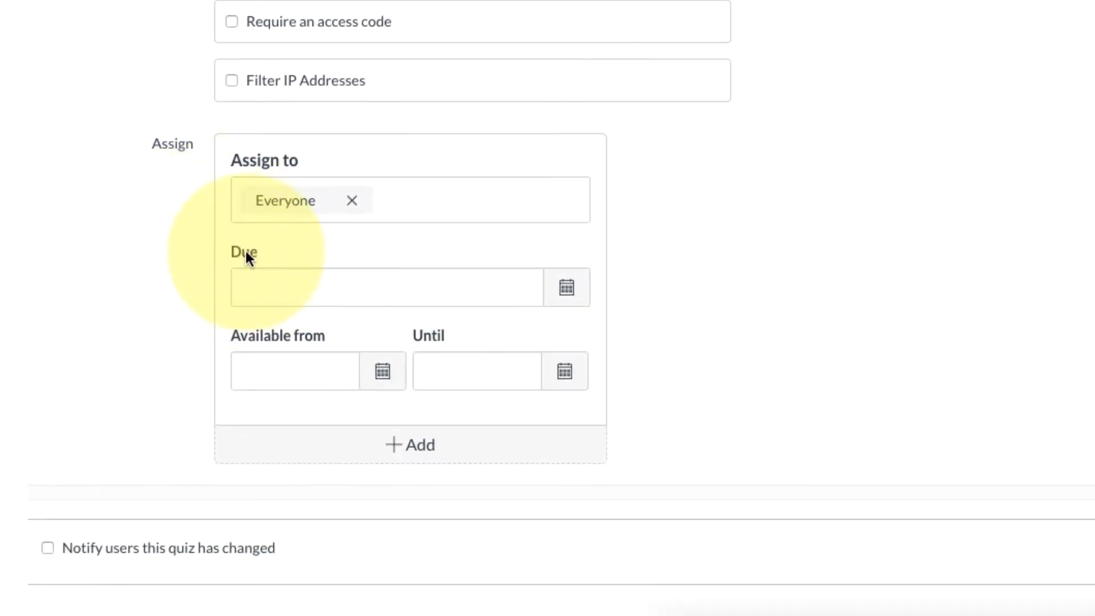
left_click(576, 292)
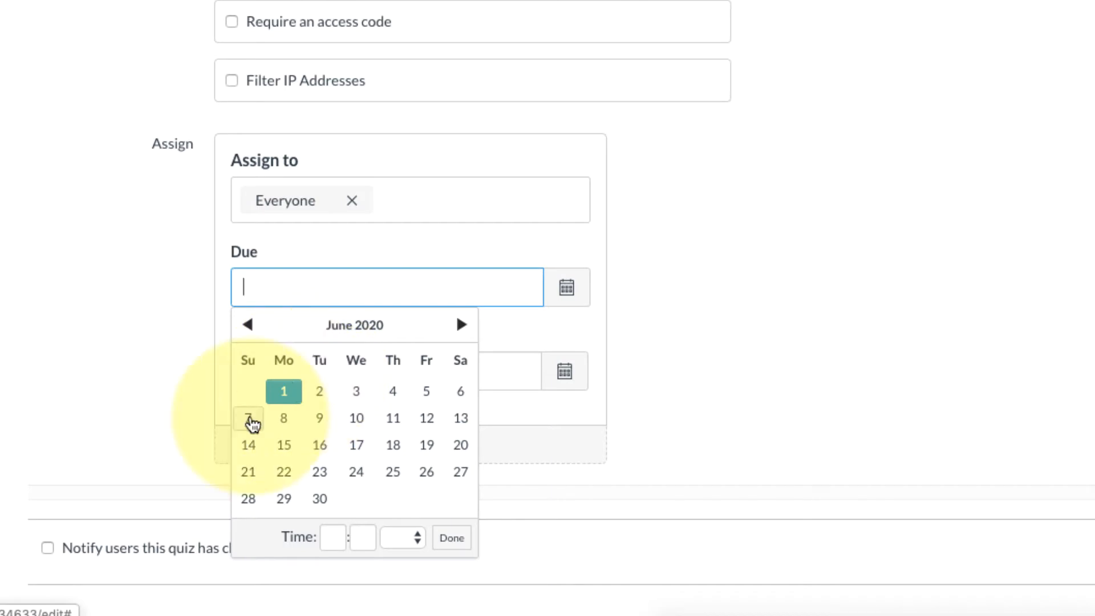
left_click(248, 420)
left_click(87, 368)
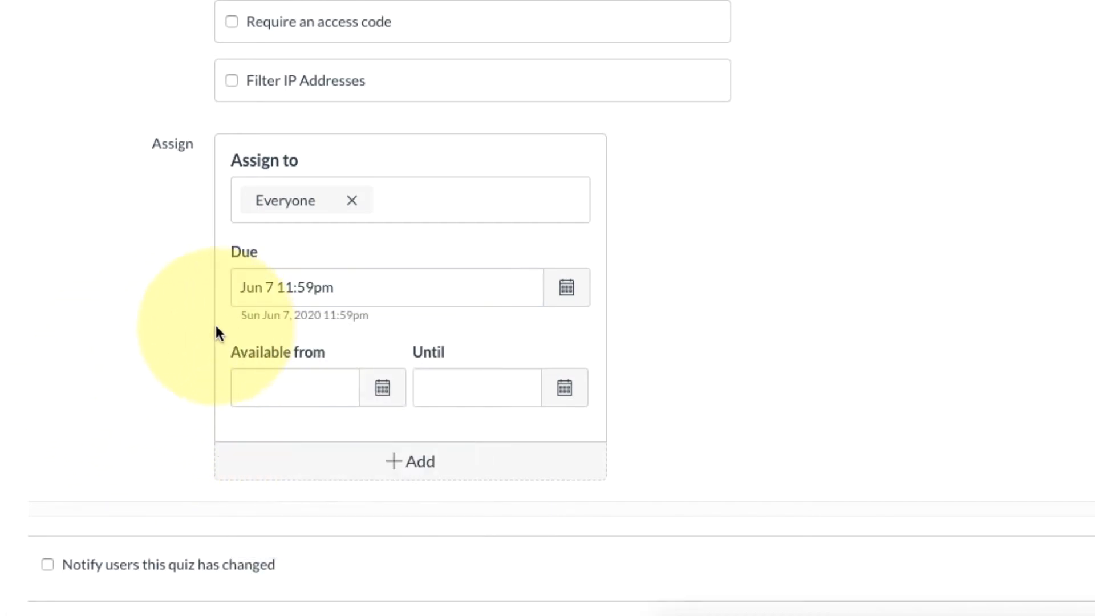
left_click(383, 388)
left_click(281, 201)
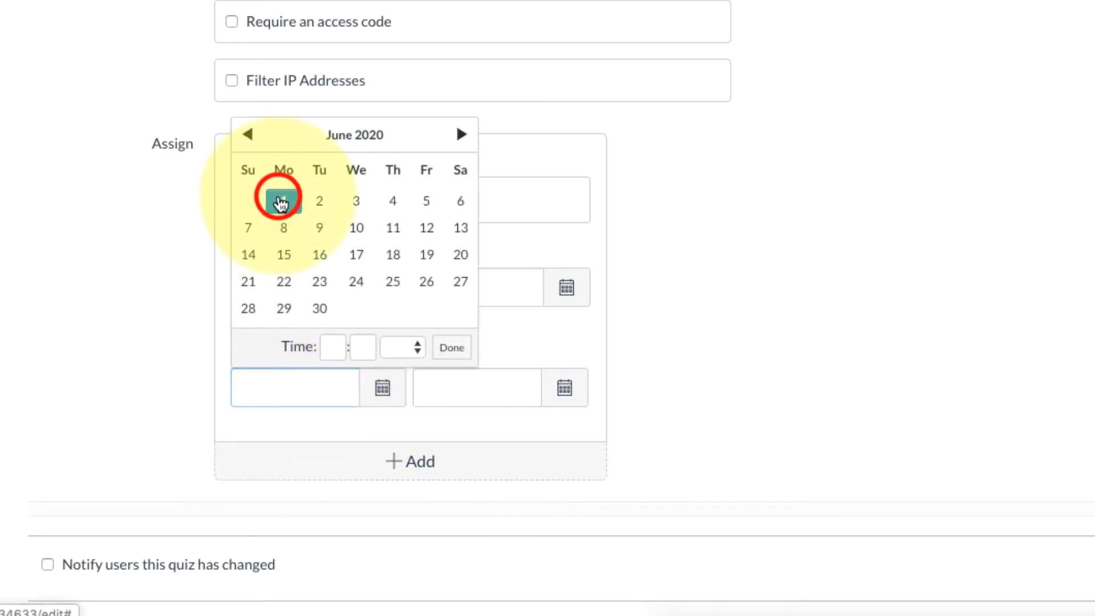
left_click(32, 298)
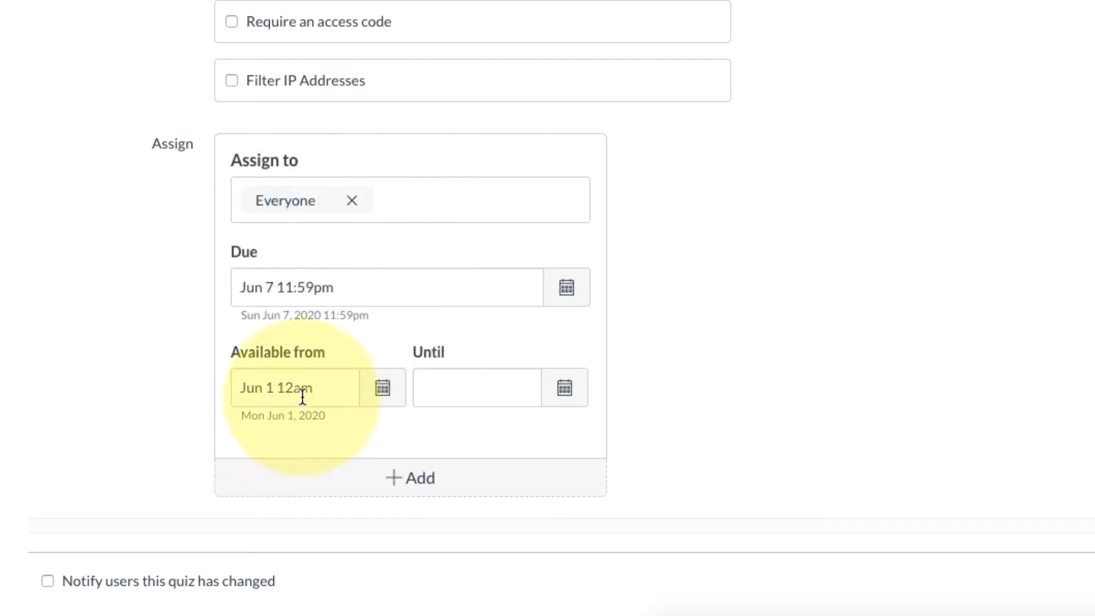
left_click(320, 391)
left_click_drag(315, 388, 278, 388)
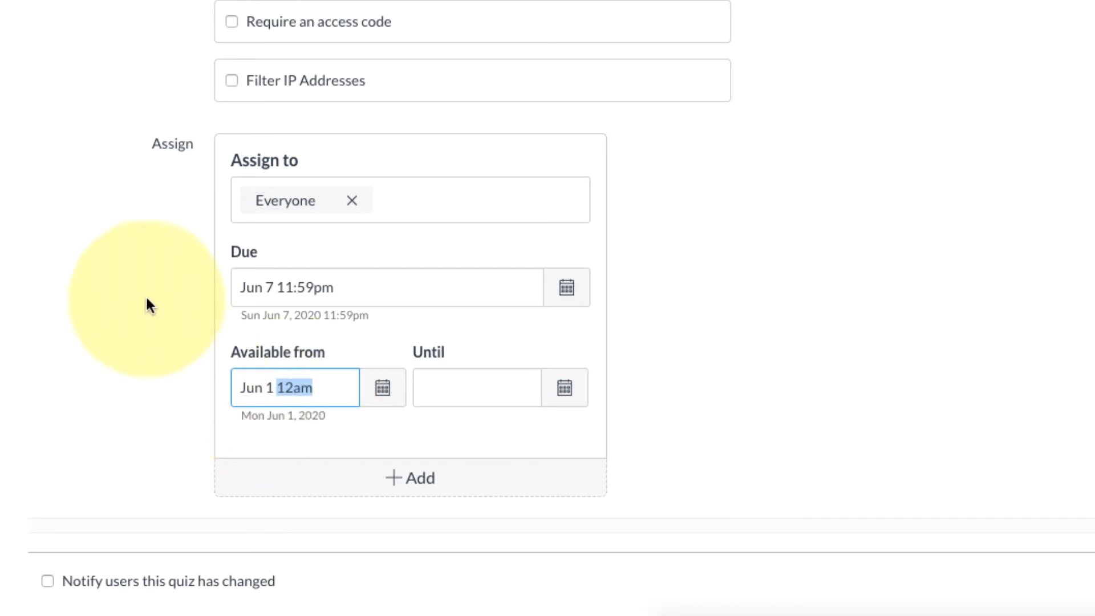
left_click_drag(357, 287, 224, 285)
left_click(94, 297)
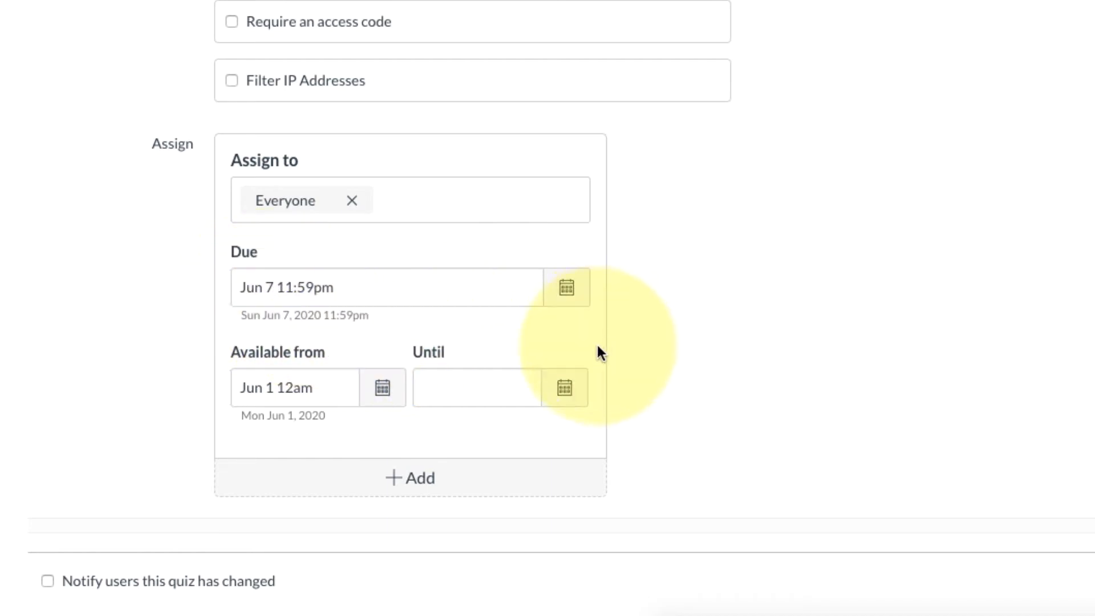
Set the quiz's Until availability date to Jun 8 11:59pm.
left_click(564, 389)
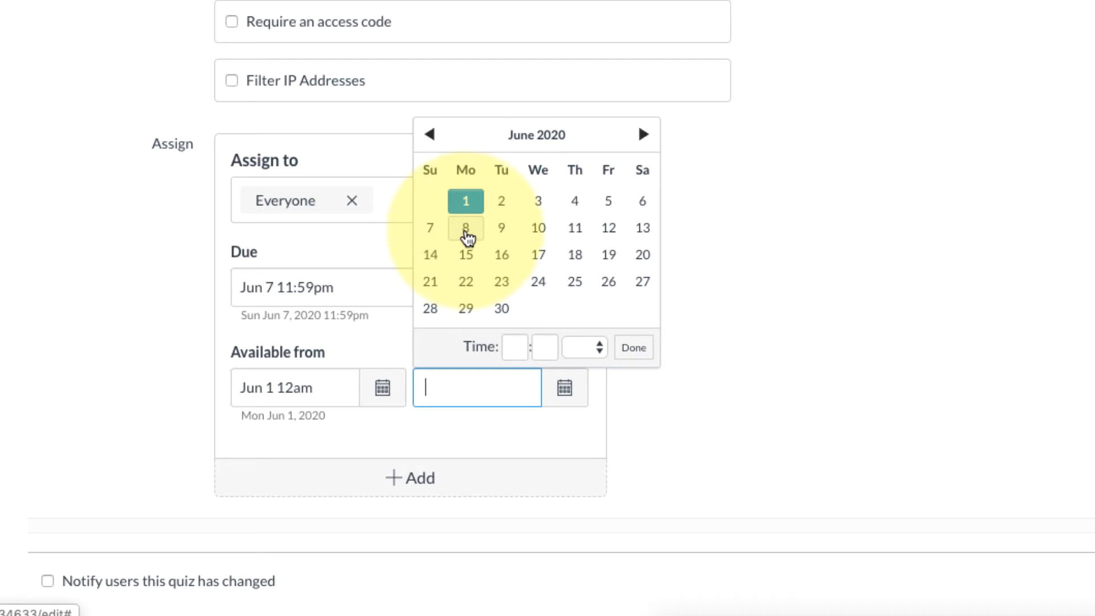
left_click(466, 228)
left_click(721, 386)
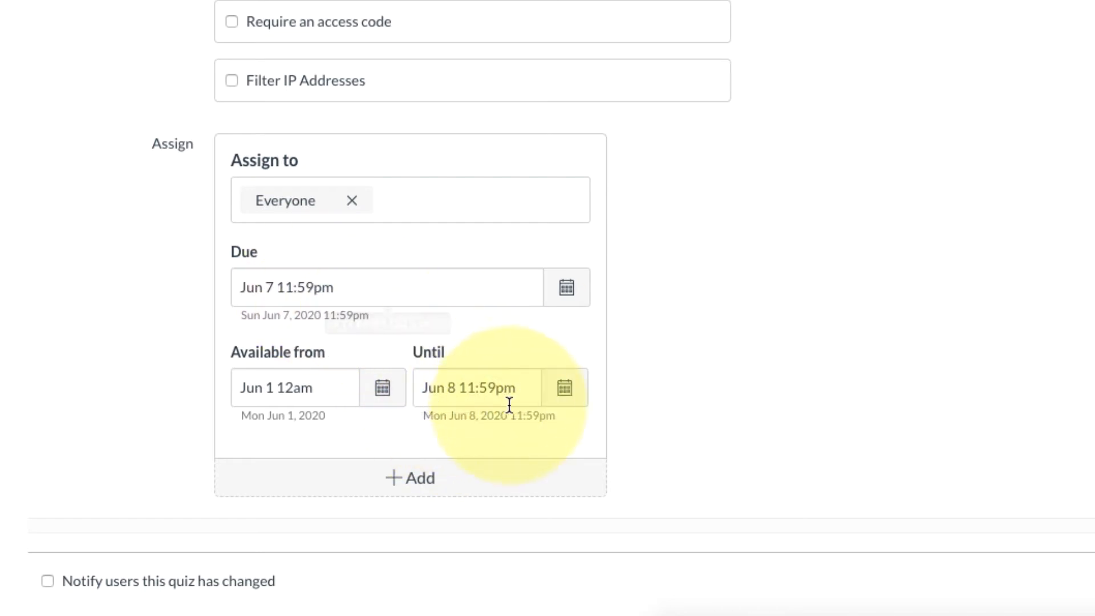
Copy the due date into the Until availability date so that it reads Jun 7 11:59pm.
left_click(365, 281)
key("ctrl+c")
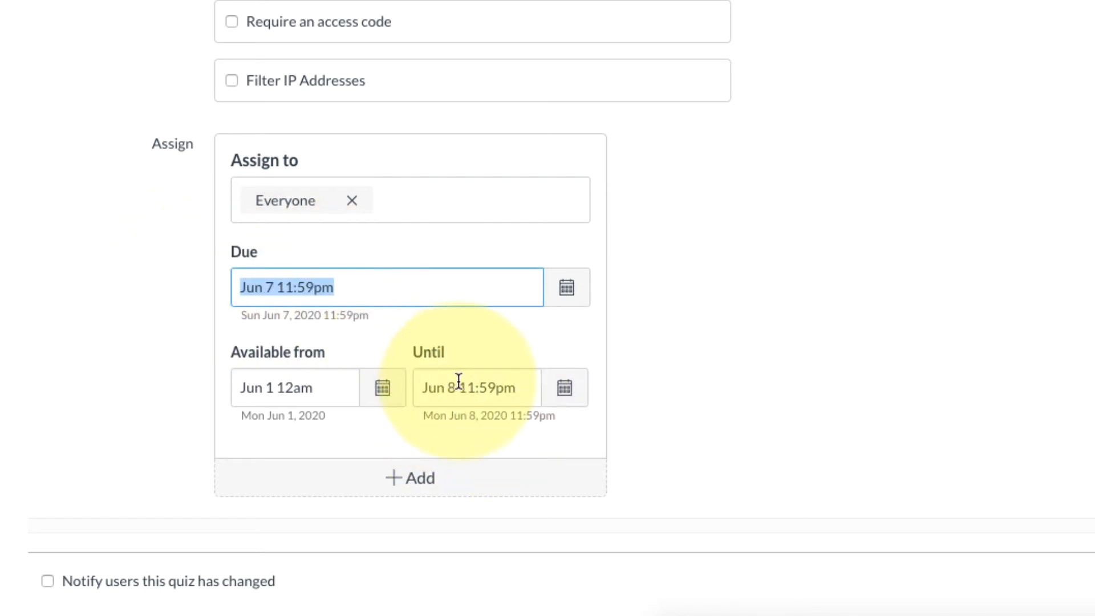
left_click(506, 387)
left_click_drag(525, 389, 393, 379)
key("ctrl+v")
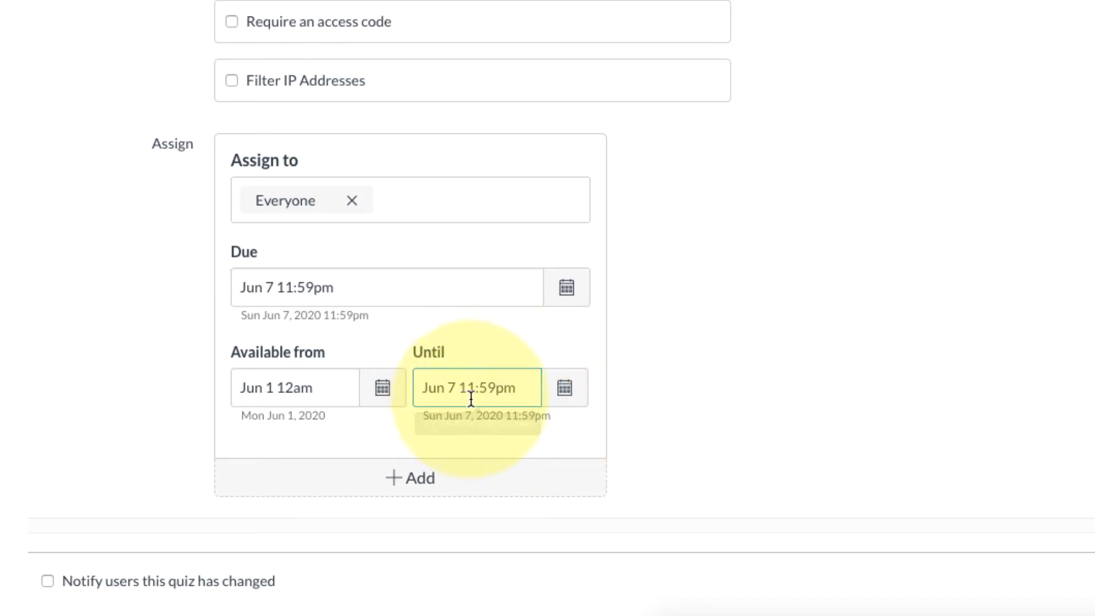
Set the quiz's Show Correct Answers date to Jun 7 11:59pm, reusing the copied due date.
scroll(722, 406, "up", 6)
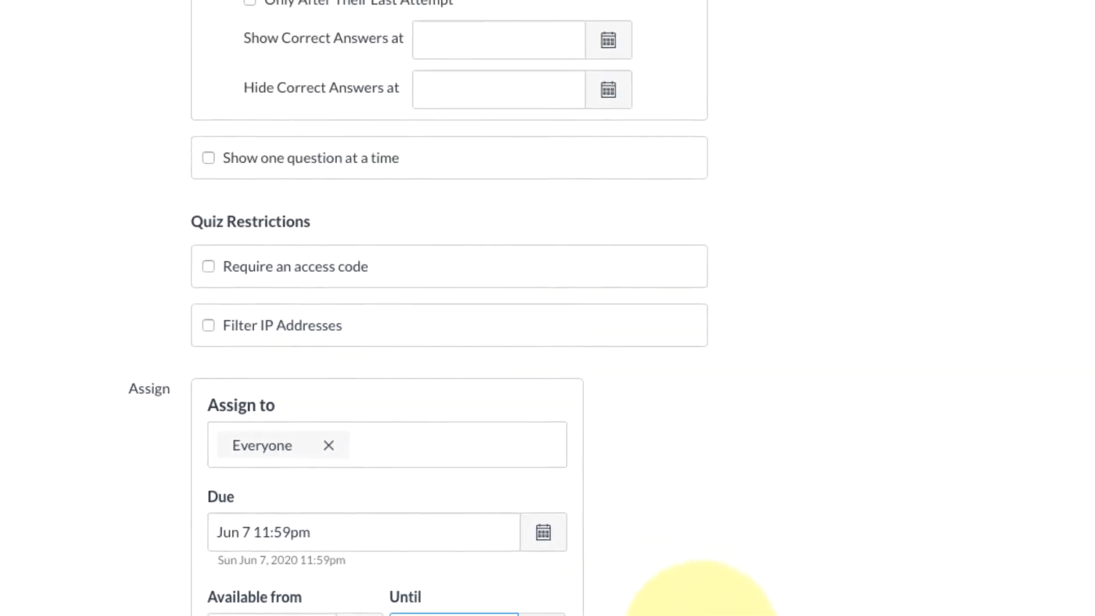
scroll(663, 276, "up", 1)
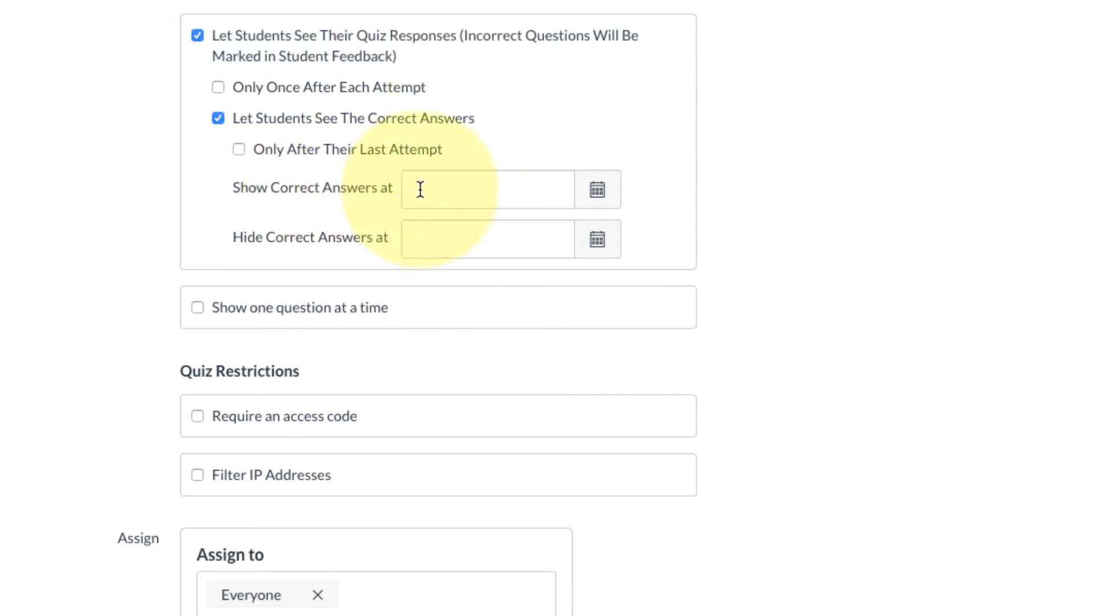
left_click(438, 192)
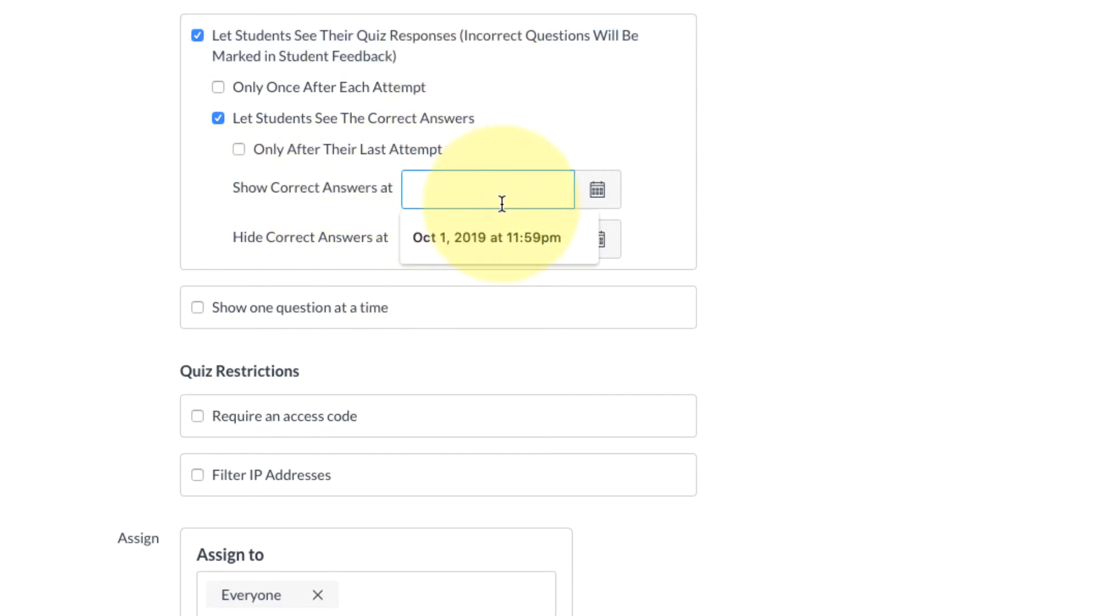
key("ctrl+v")
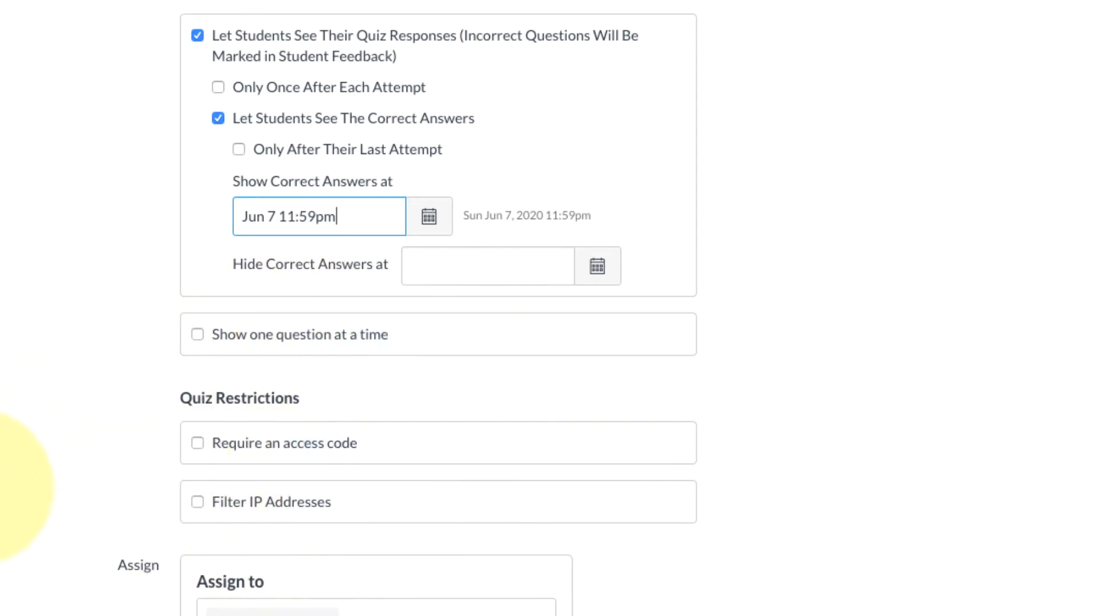
Save the Chapter 1 Quiz without publishing it, and reopen it for editing at its questions.
scroll(35, 468, "down", 3)
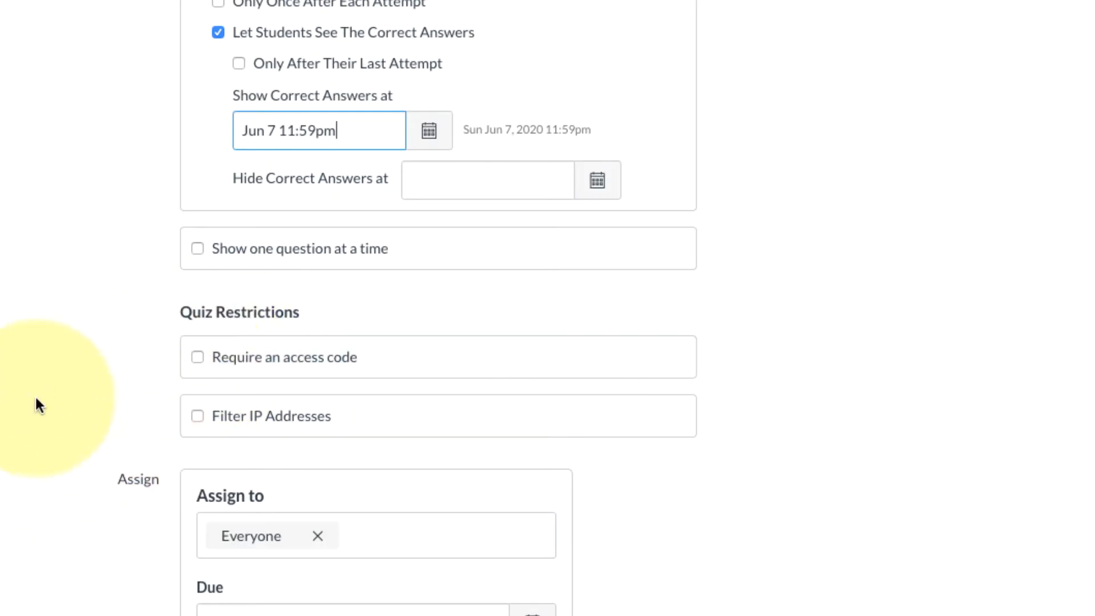
scroll(36, 404, "down", 1)
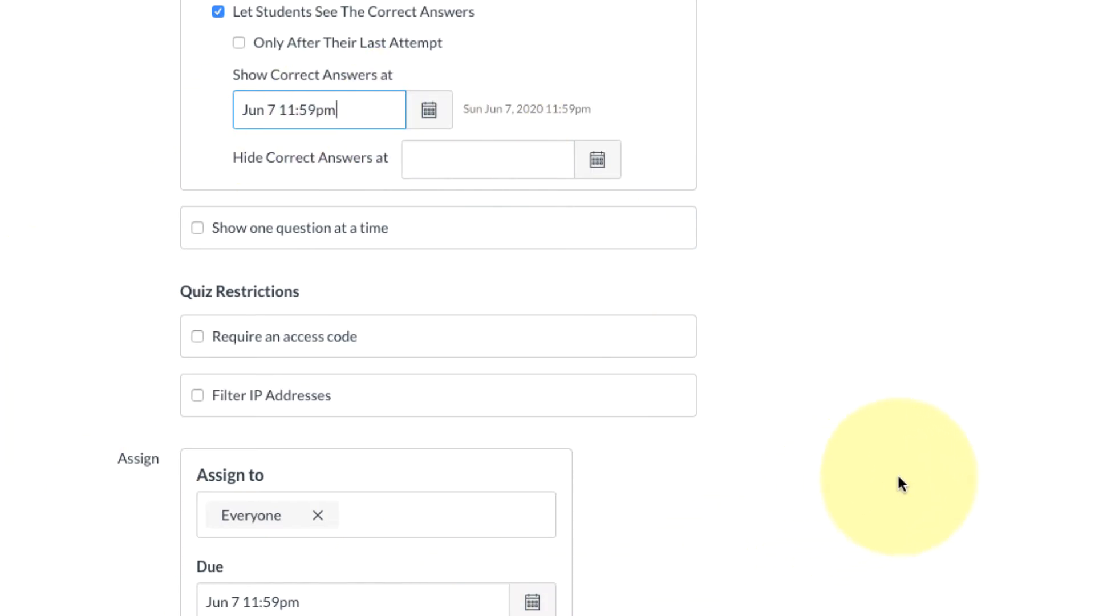
scroll(895, 475, "up", 10)
scroll(894, 475, "down", 1)
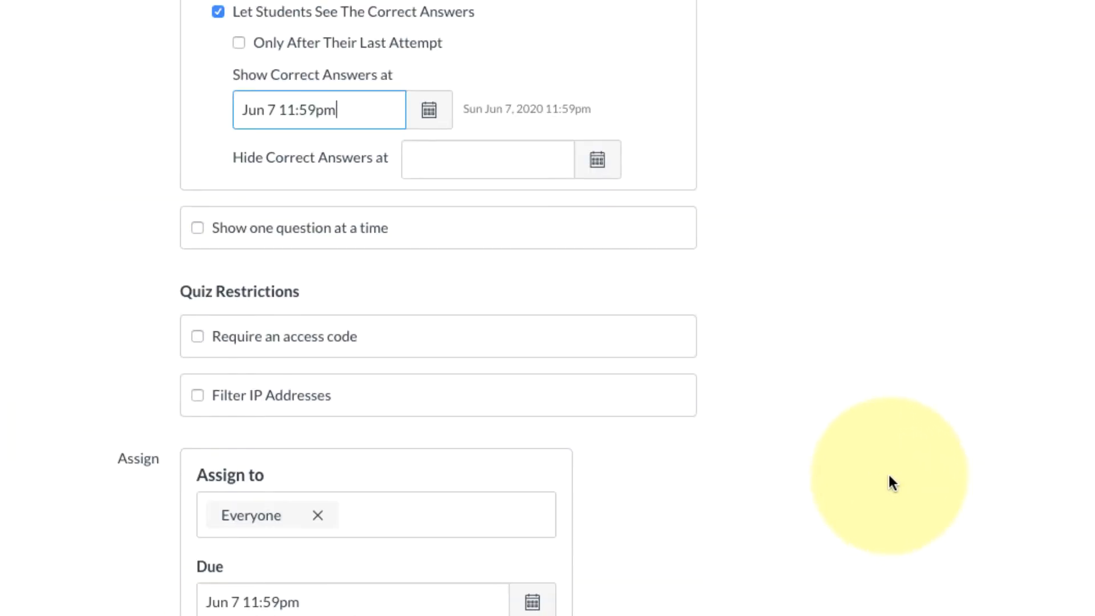
scroll(892, 490, "up", 15)
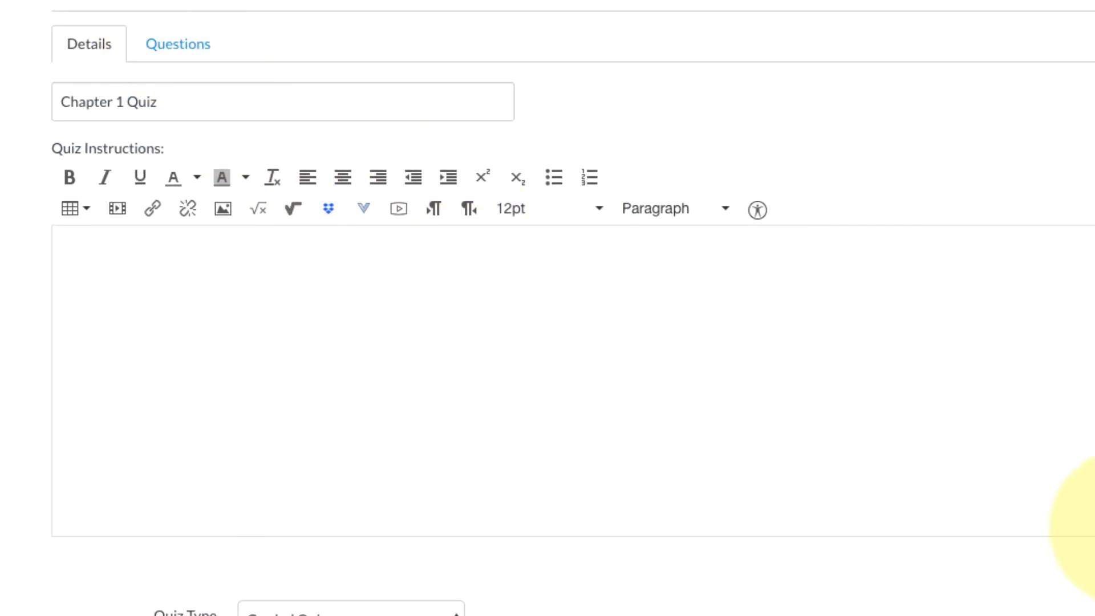
scroll(1094, 528, "down", 15)
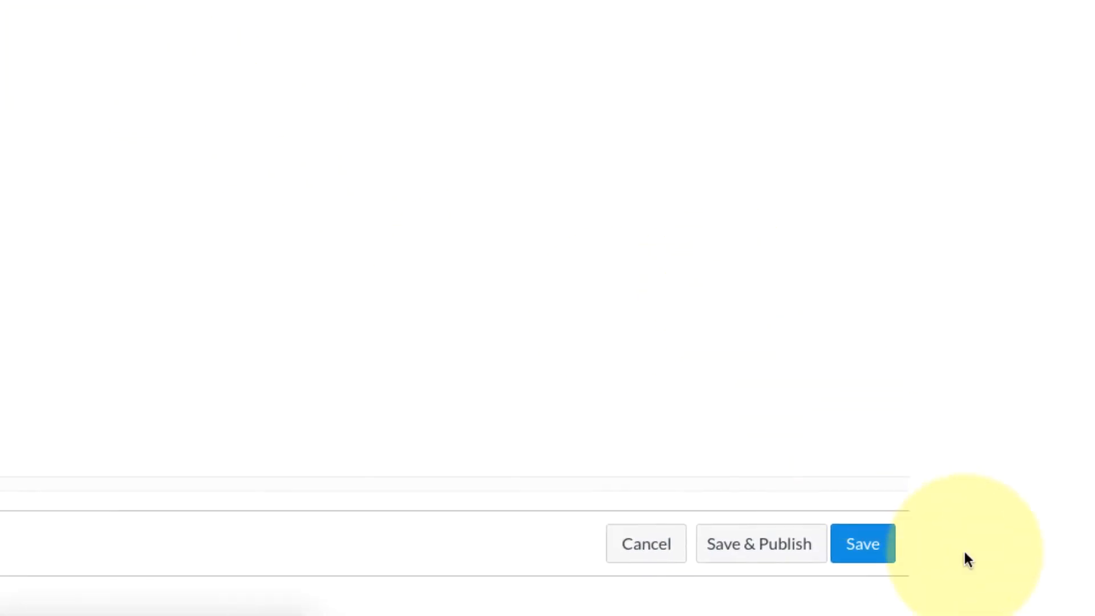
left_click(882, 549)
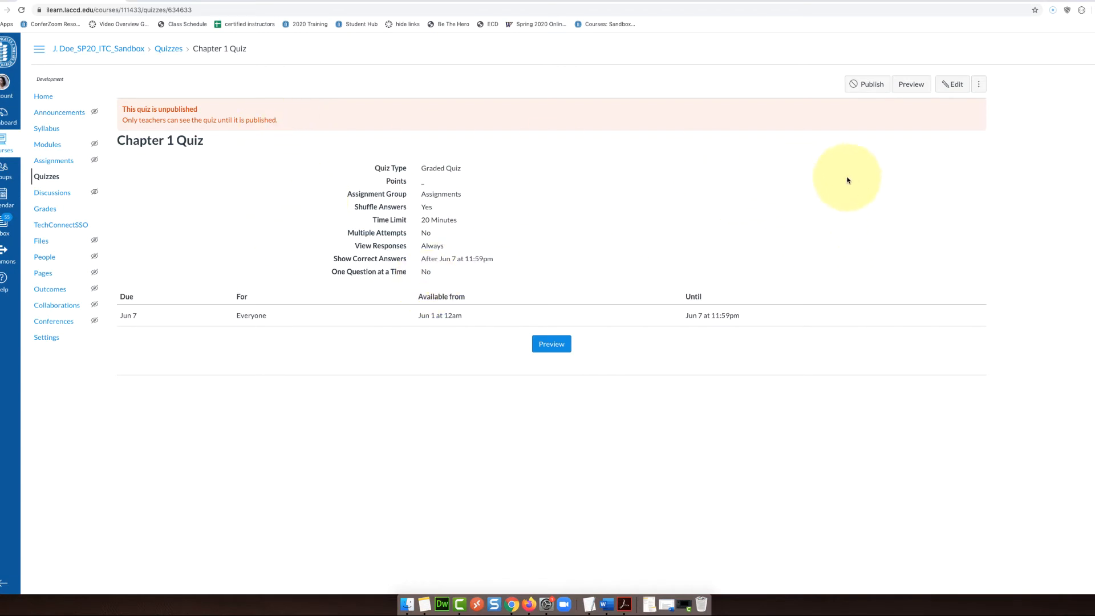
left_click(951, 84)
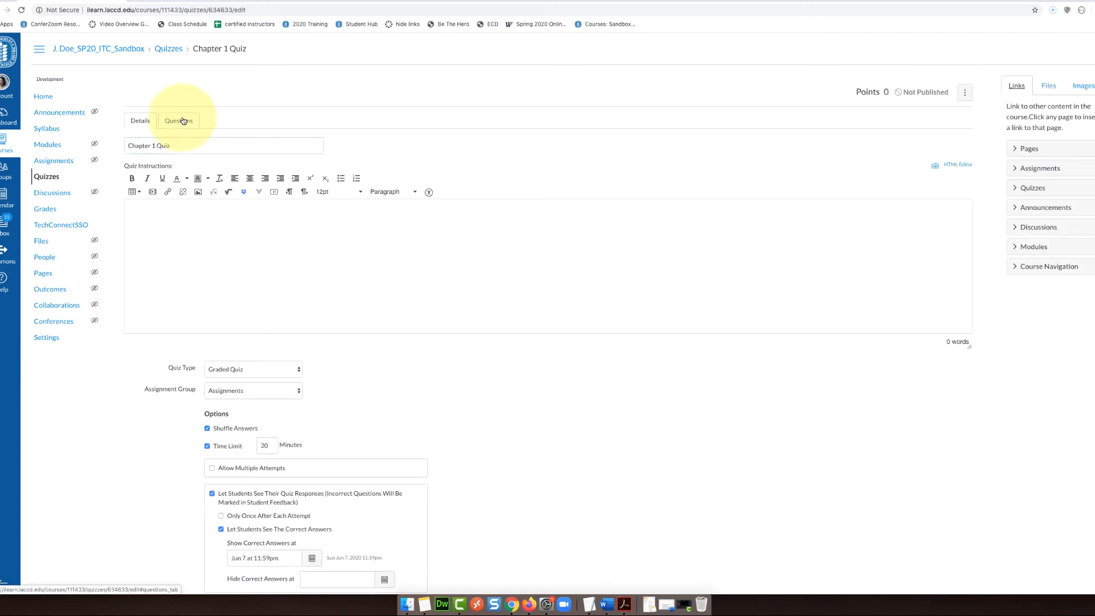
left_click(183, 121)
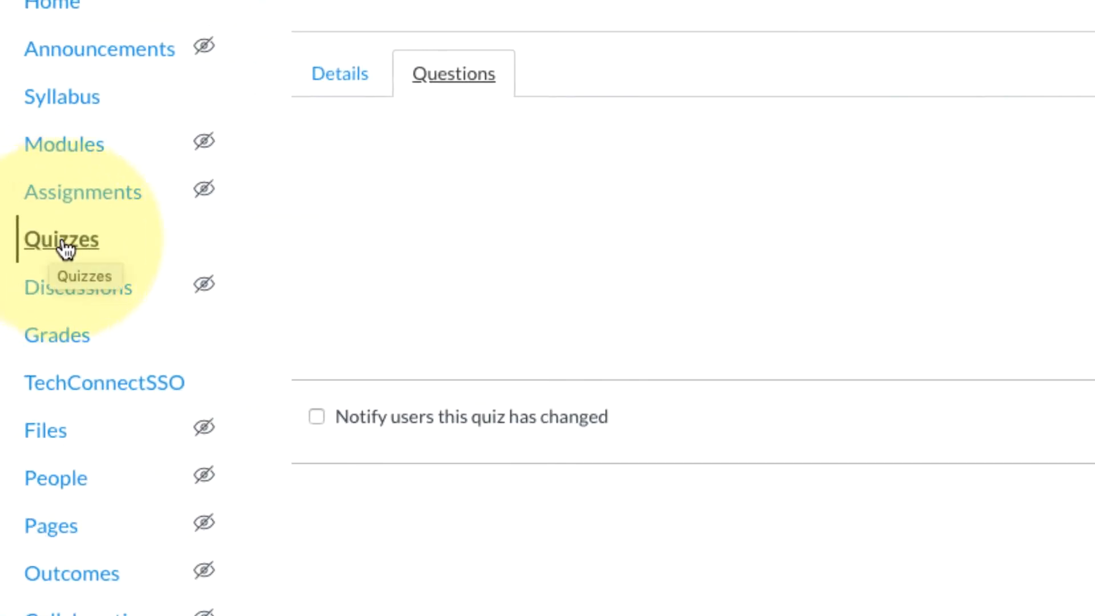
Add a question bank named Chapter 1 Sandbox Bank to the course's question banks.
left_click(57, 247)
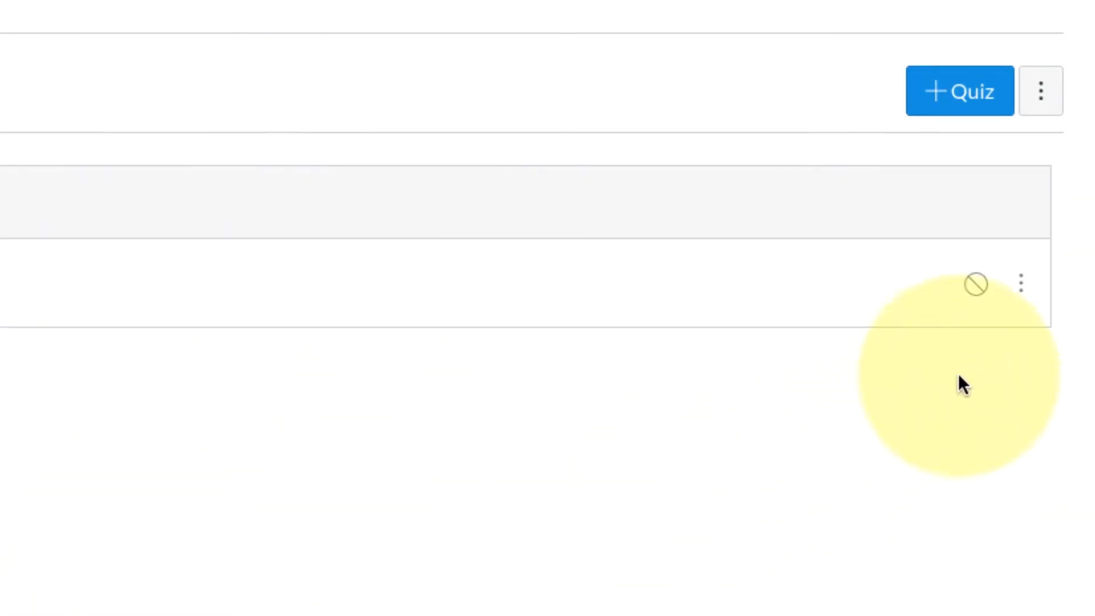
left_click(1041, 109)
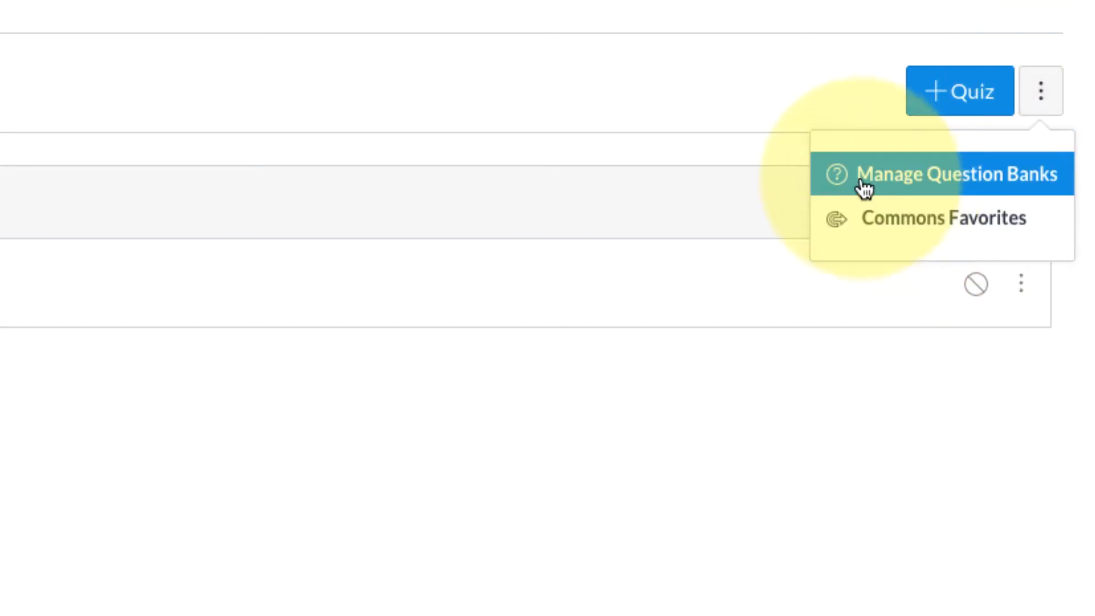
left_click(894, 184)
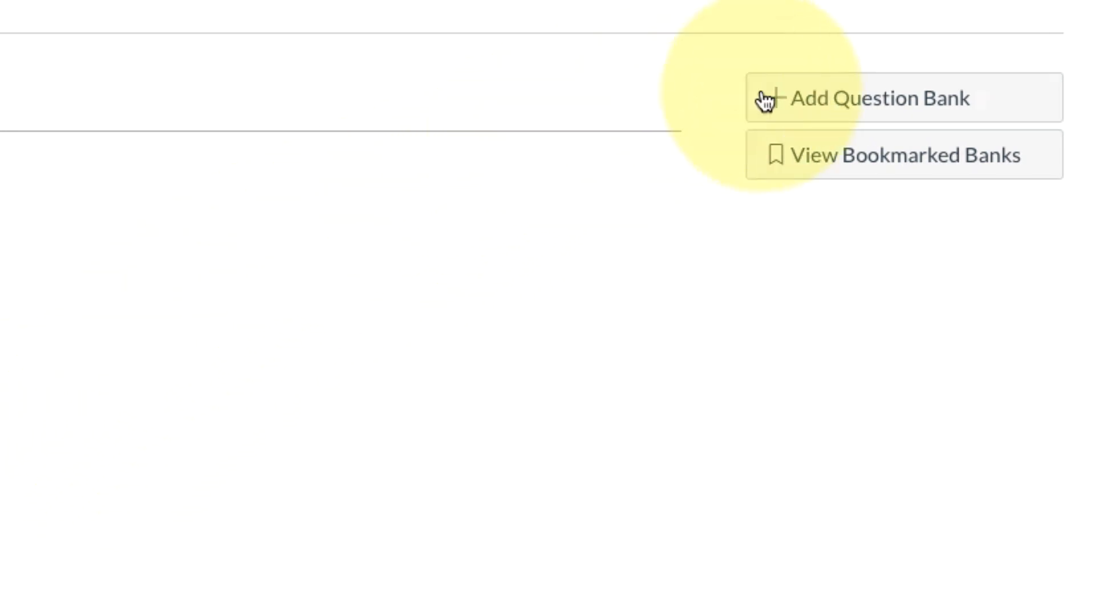
left_click(849, 106)
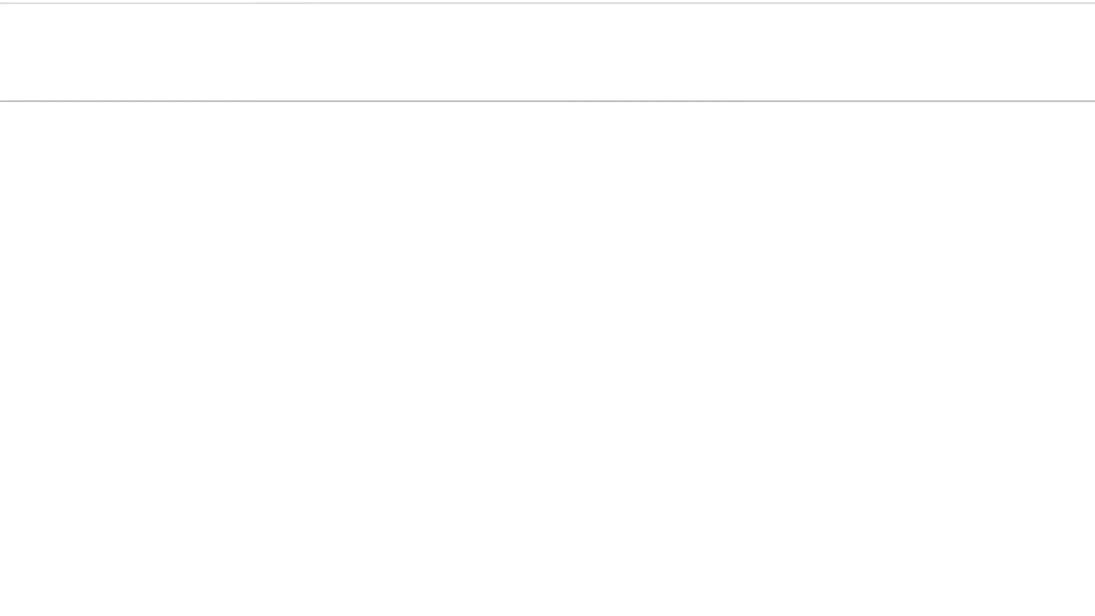
type("Chapter 1")
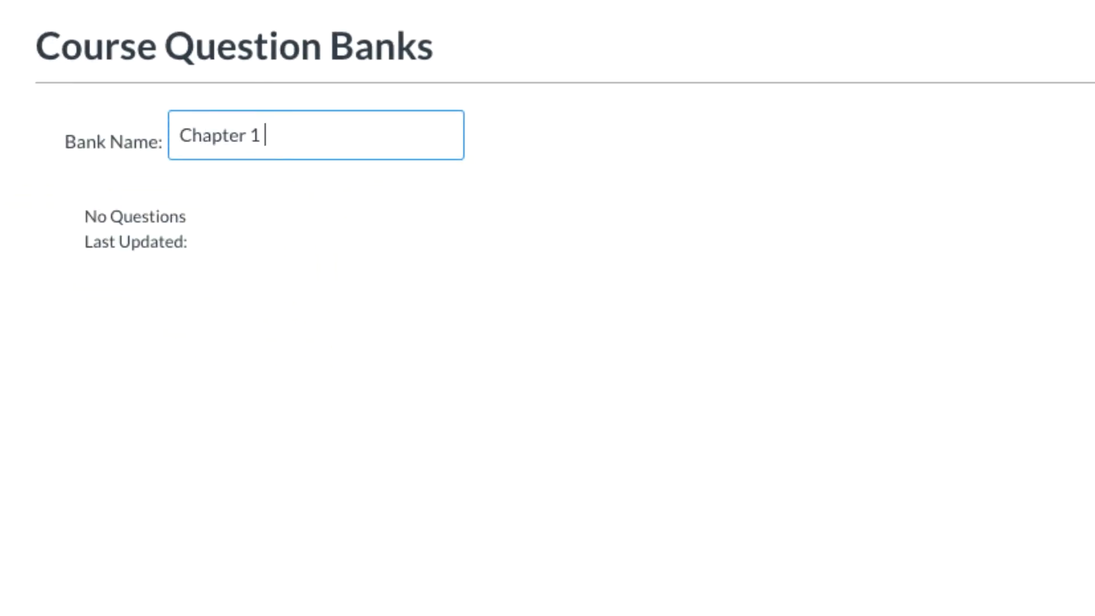
type(" Sandbox Bank")
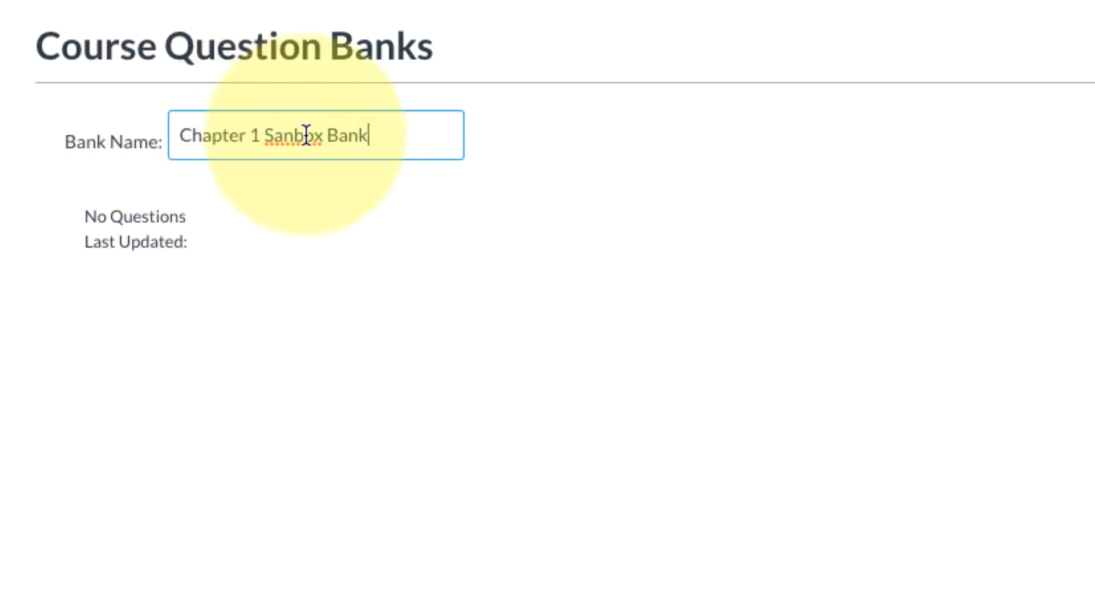
left_click(296, 135)
type("d")
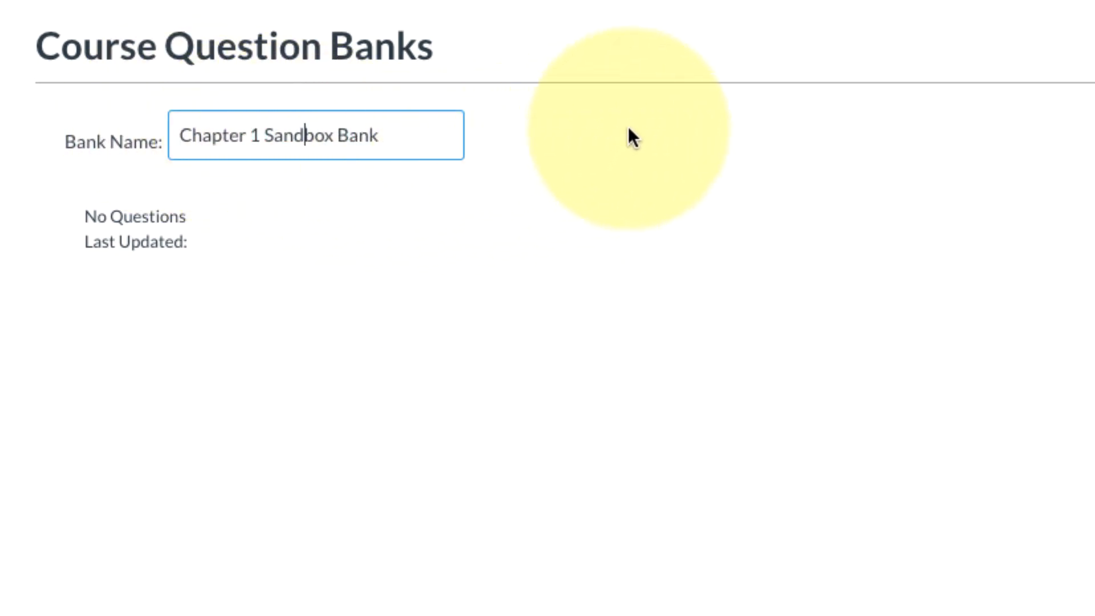
key("Return")
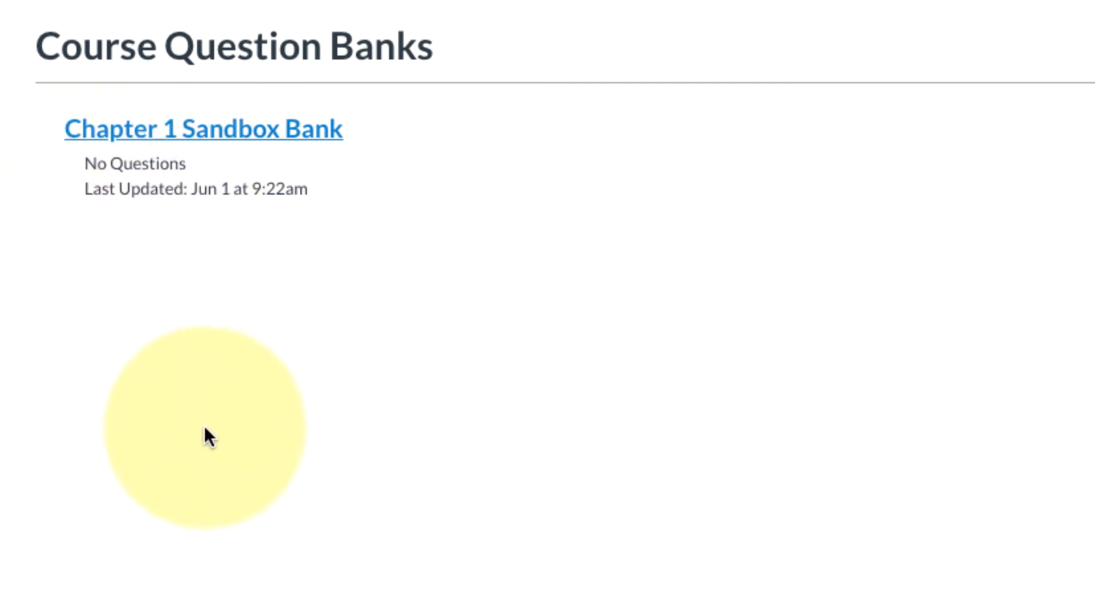
Add a multiple-choice question to the Chapter 1 Sandbox Bank with the text "Who was the main character in Chapter 1.".
left_click(227, 126)
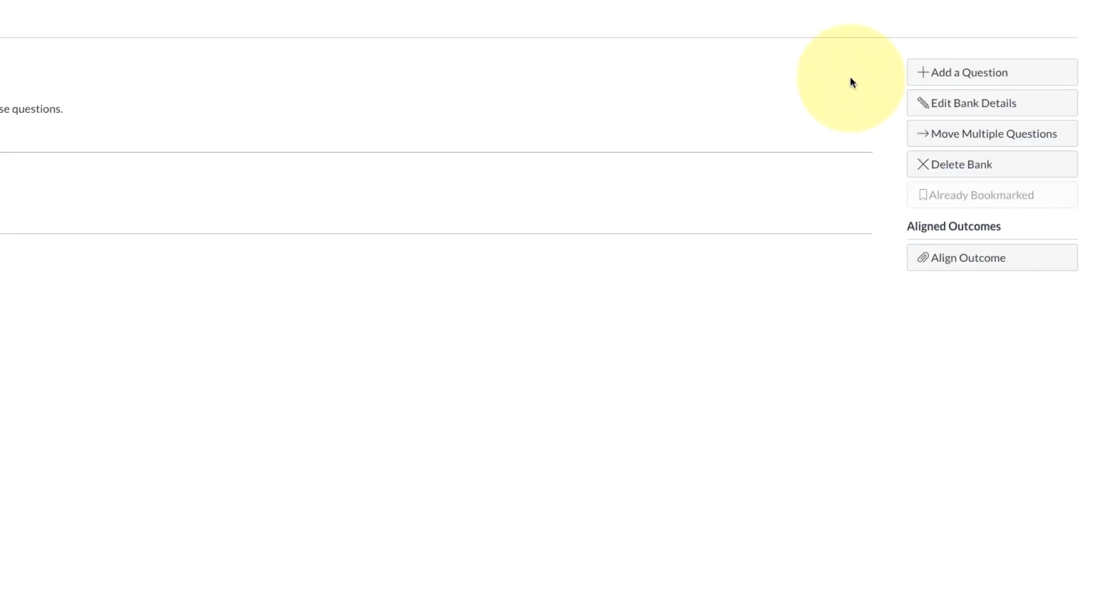
left_click(938, 72)
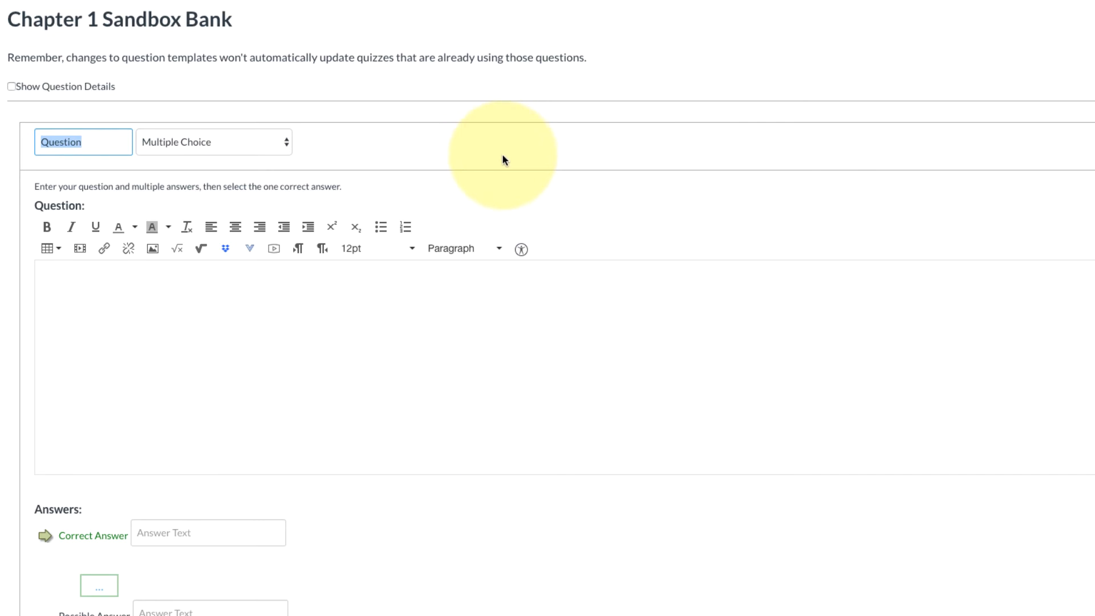
left_click(284, 309)
type("Who")
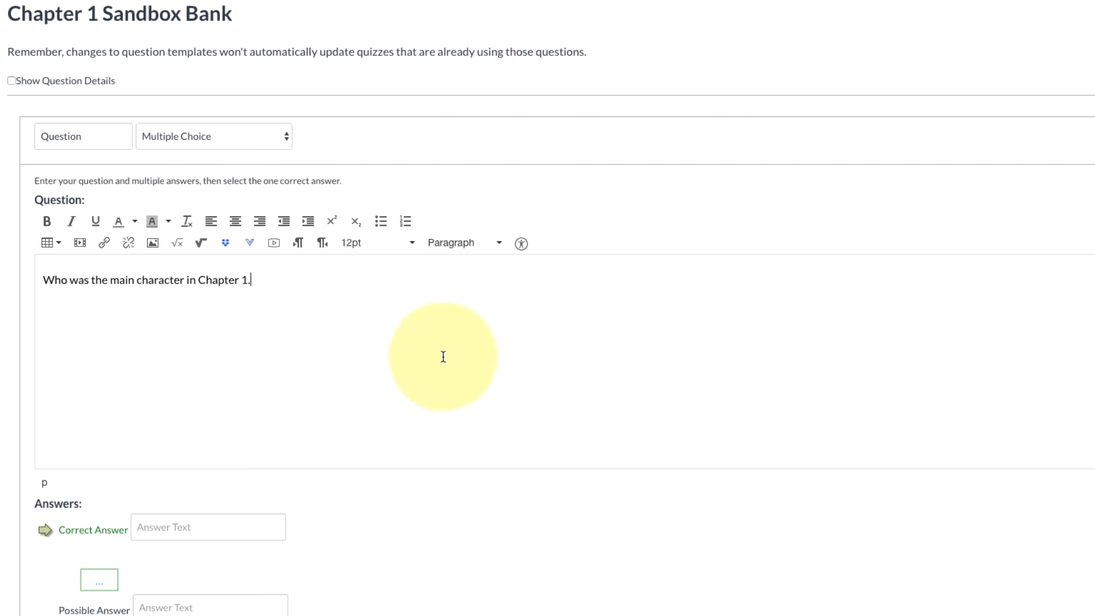
Mark the third answer as the correct one and enter Peter Pan as its text.
scroll(262, 427, "down", 2)
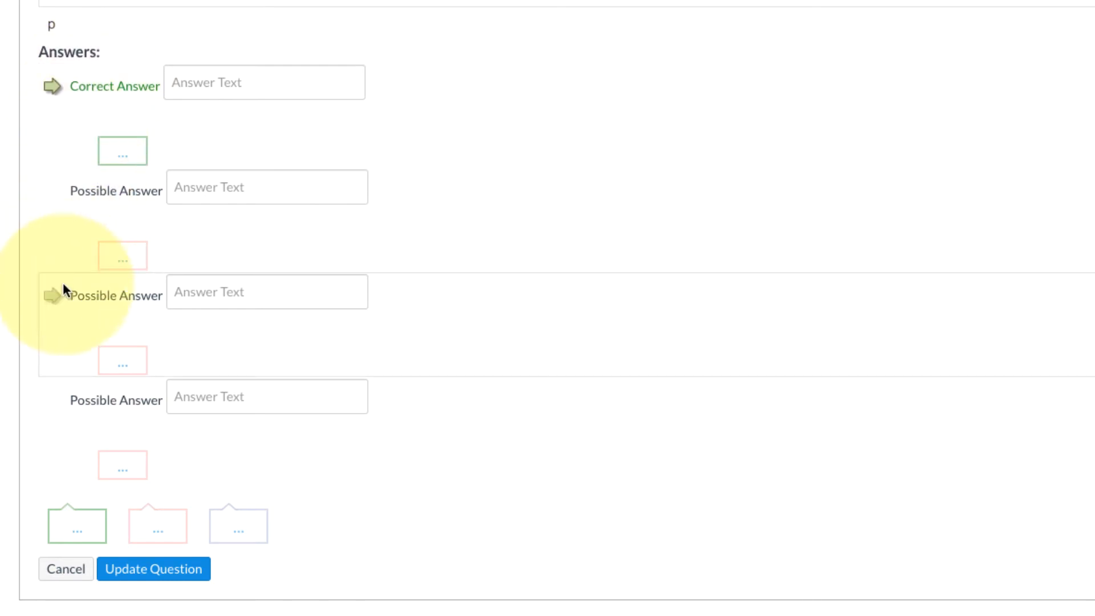
left_click(51, 296)
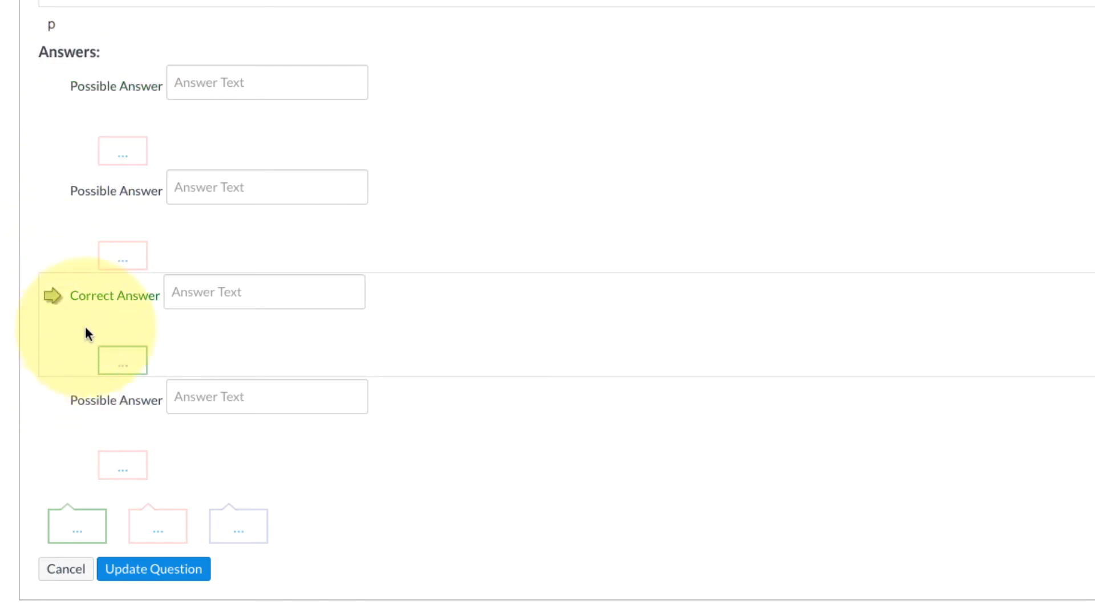
left_click(226, 295)
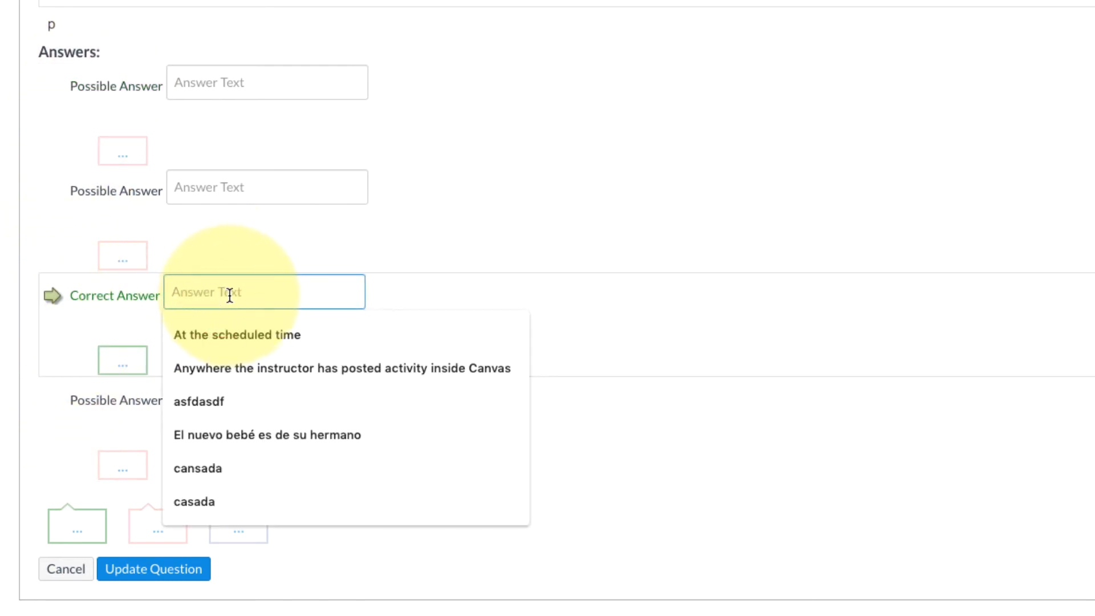
type("Peter Pan")
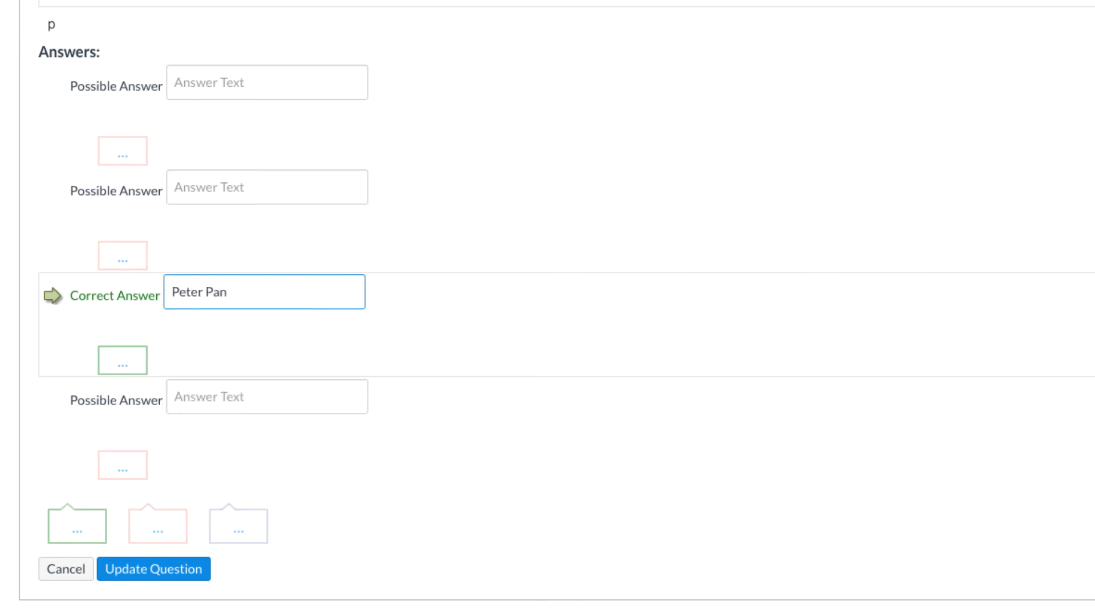
Fill in the three remaining possible answers, in order, with Jim, Lisa and Super Mario.
left_click(242, 85)
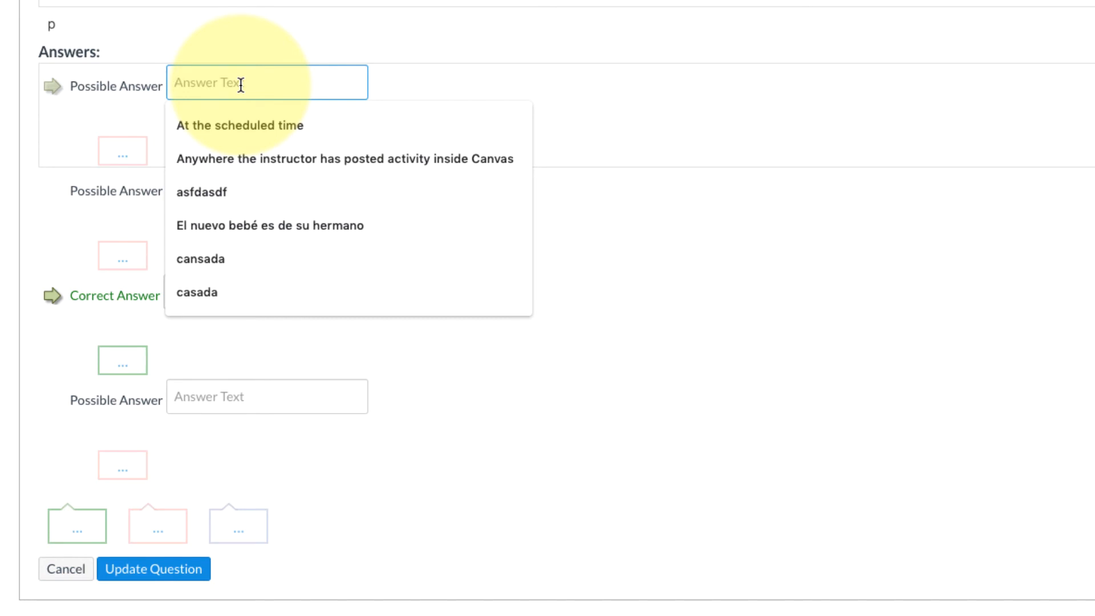
type("Jim")
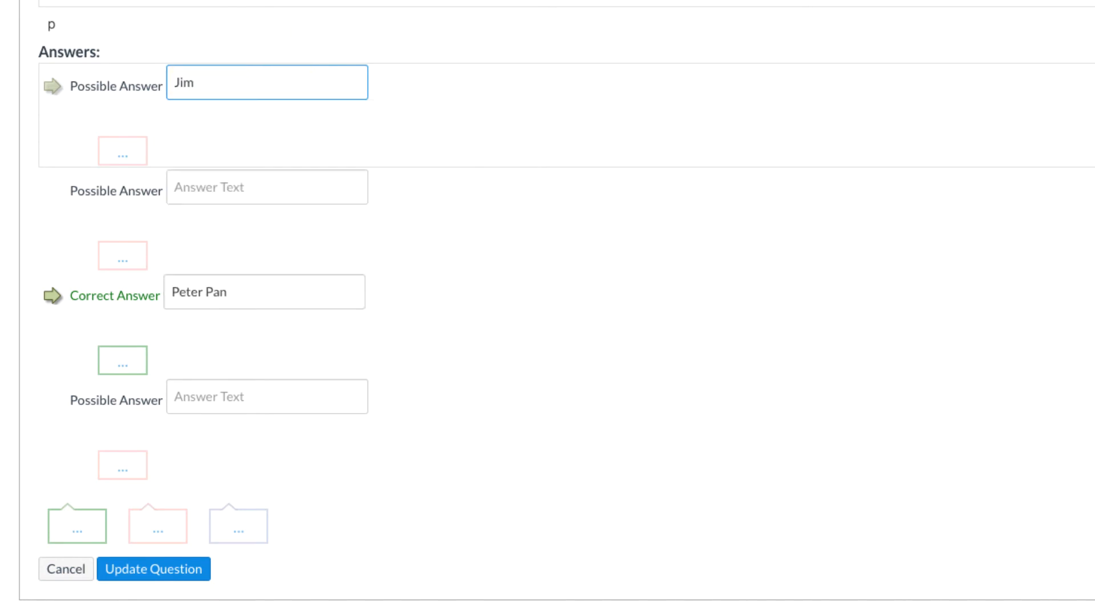
left_click(255, 190)
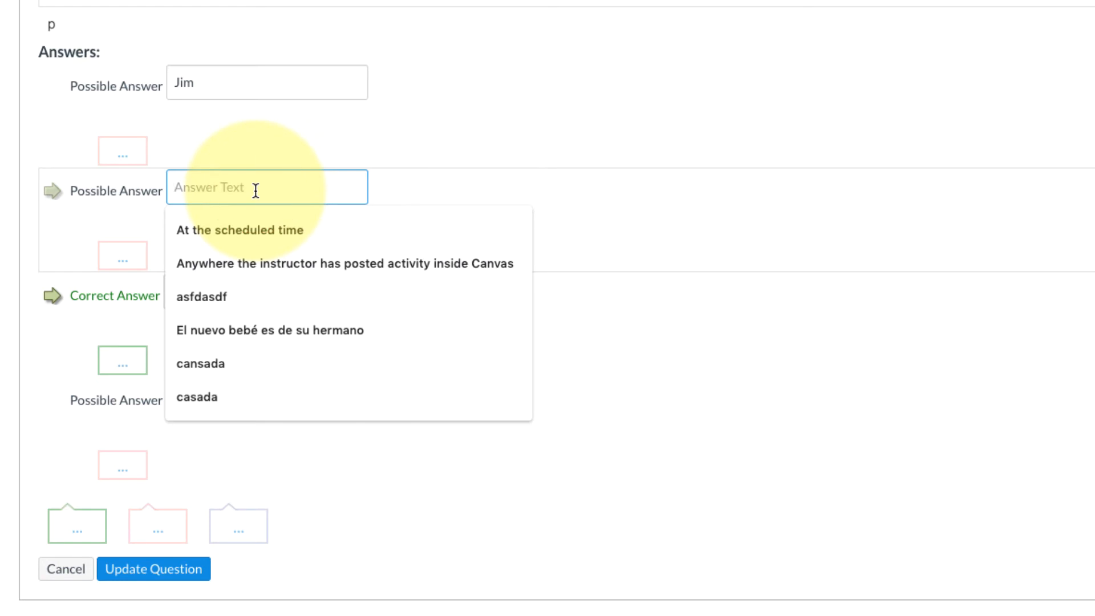
type("Lisa")
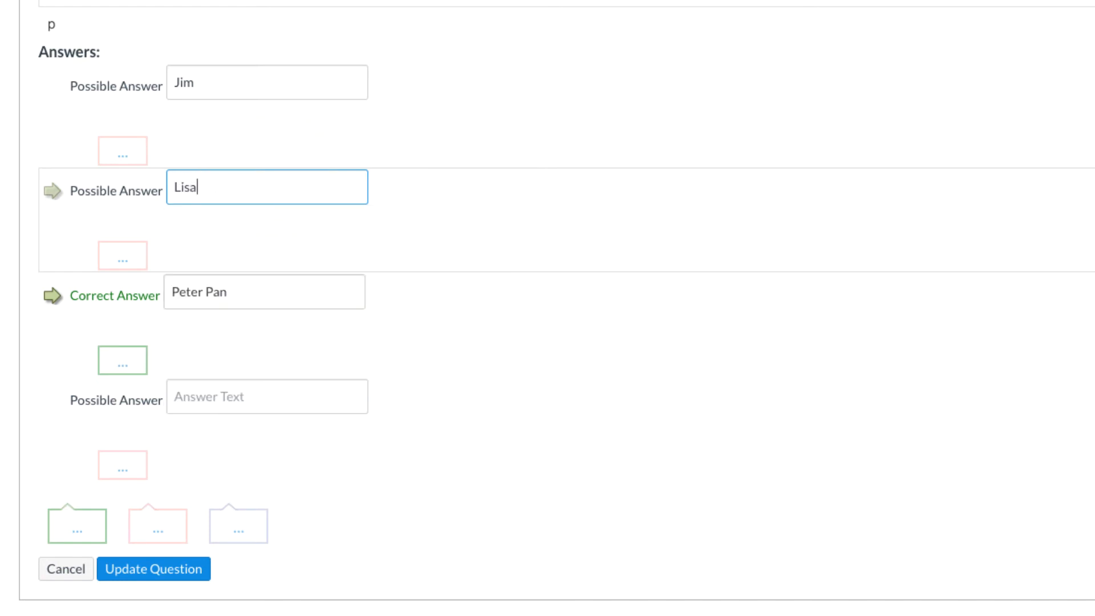
left_click(215, 397)
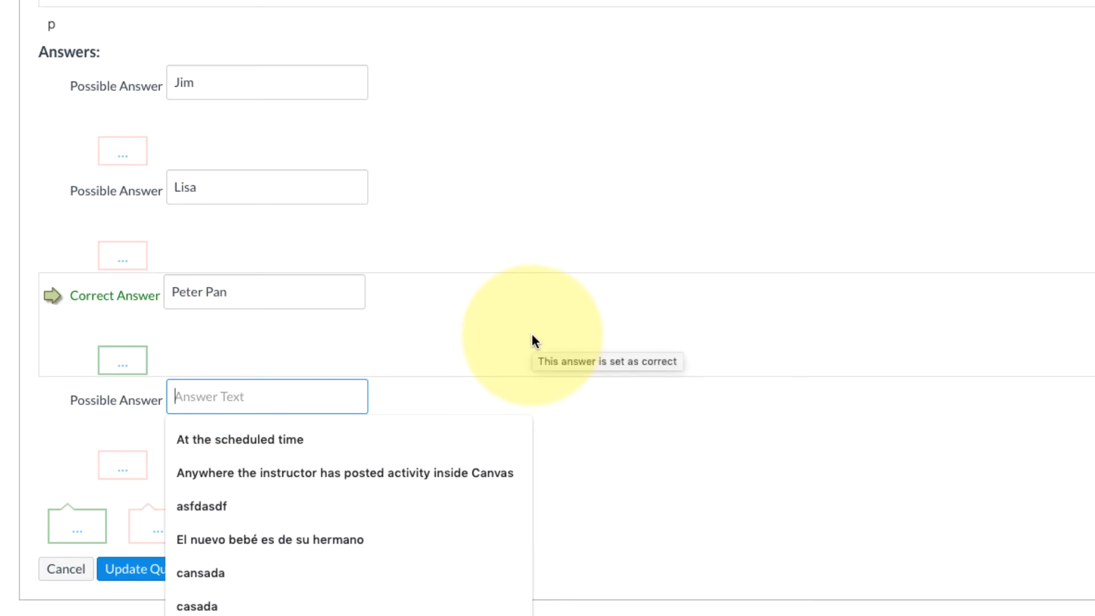
type("Super Mario")
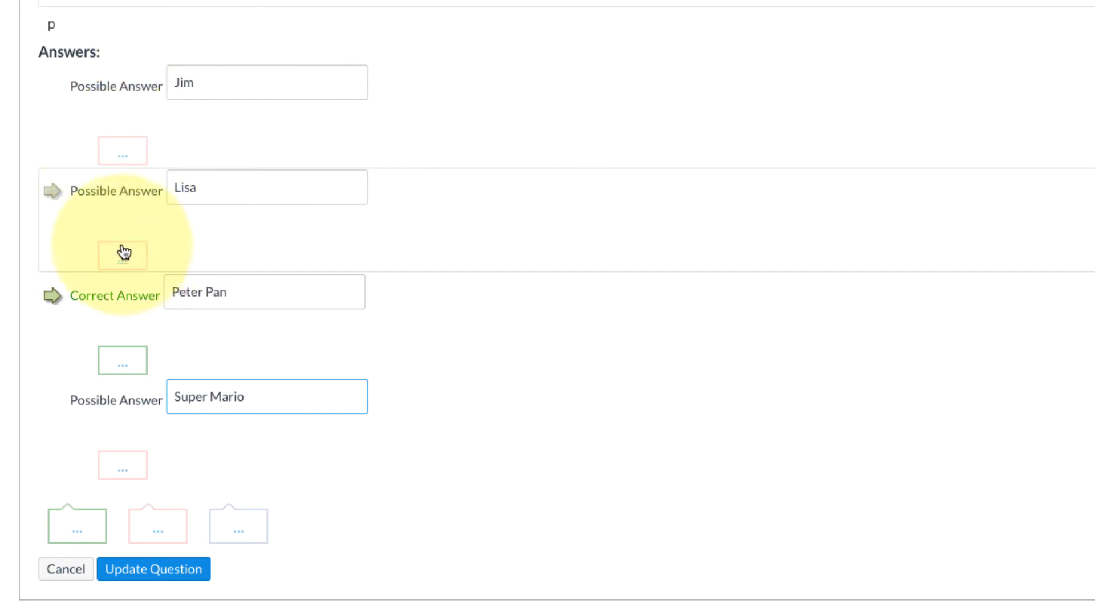
Add the feedback comment "Yes!" to the correct answer Peter Pan.
left_click(122, 368)
scroll(70, 325, "down", 5)
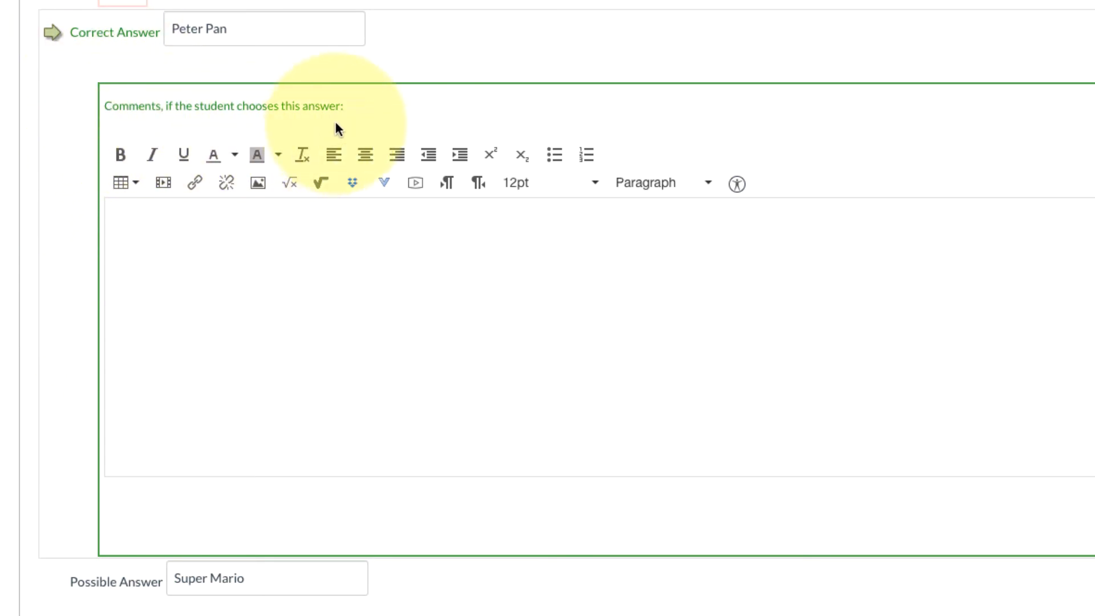
left_click(183, 315)
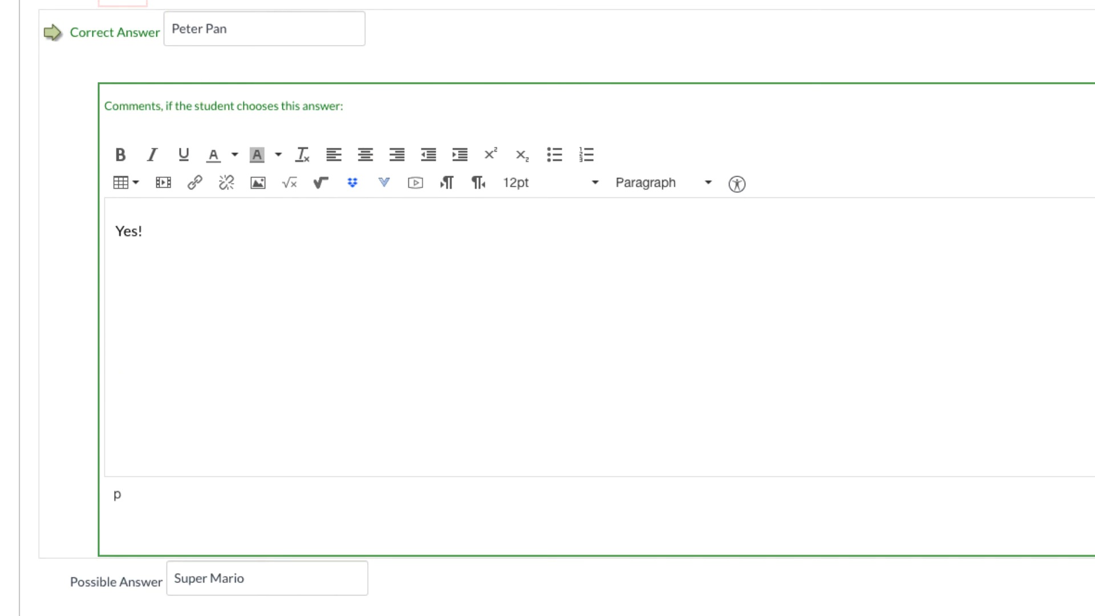
Finish editing the feedback comment on the correct answer Peter Pan.
left_click(470, 388)
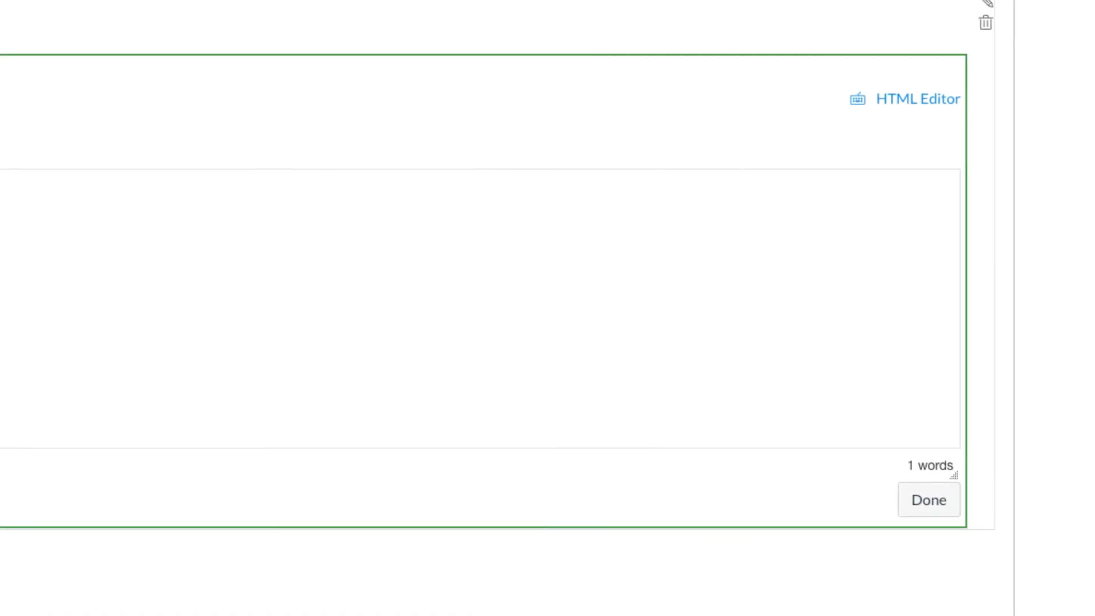
left_click(921, 502)
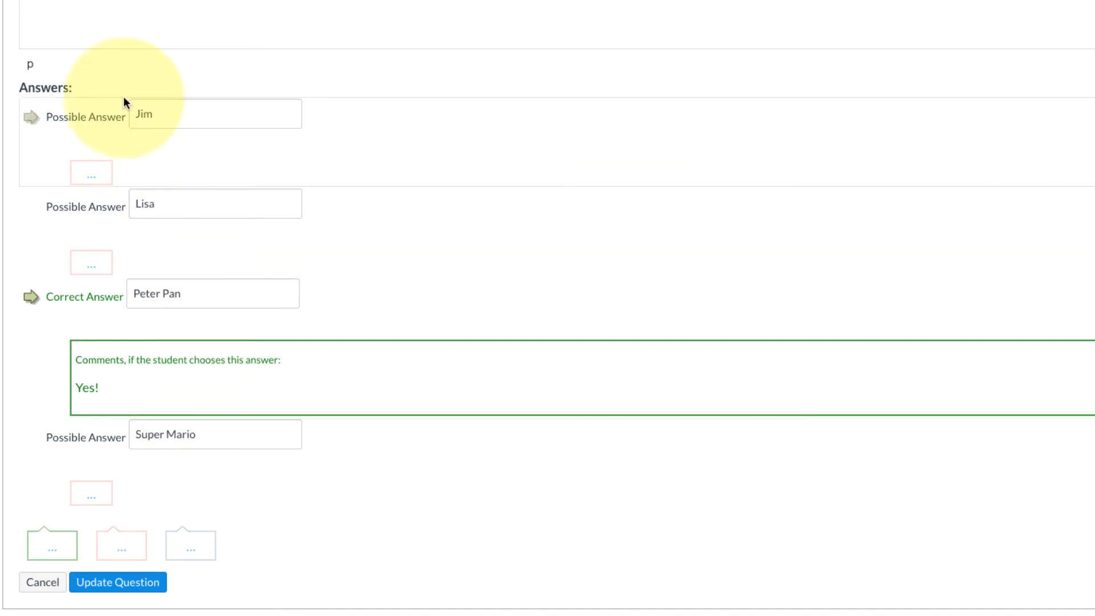
left_click(156, 37)
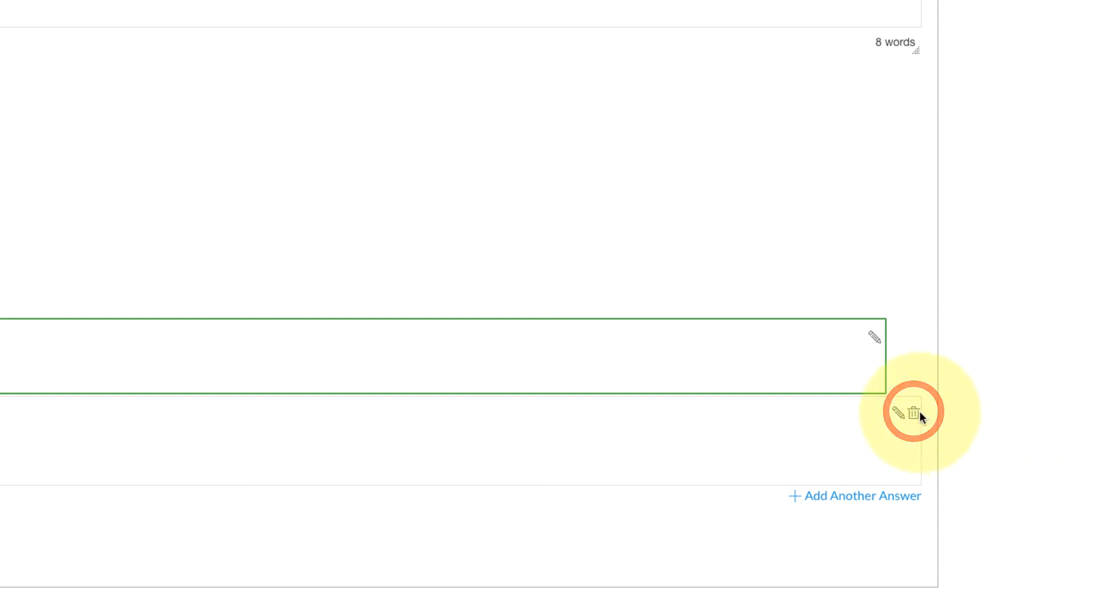
Delete the possible answer Super Mario and save the multiple-choice question.
left_click(913, 412)
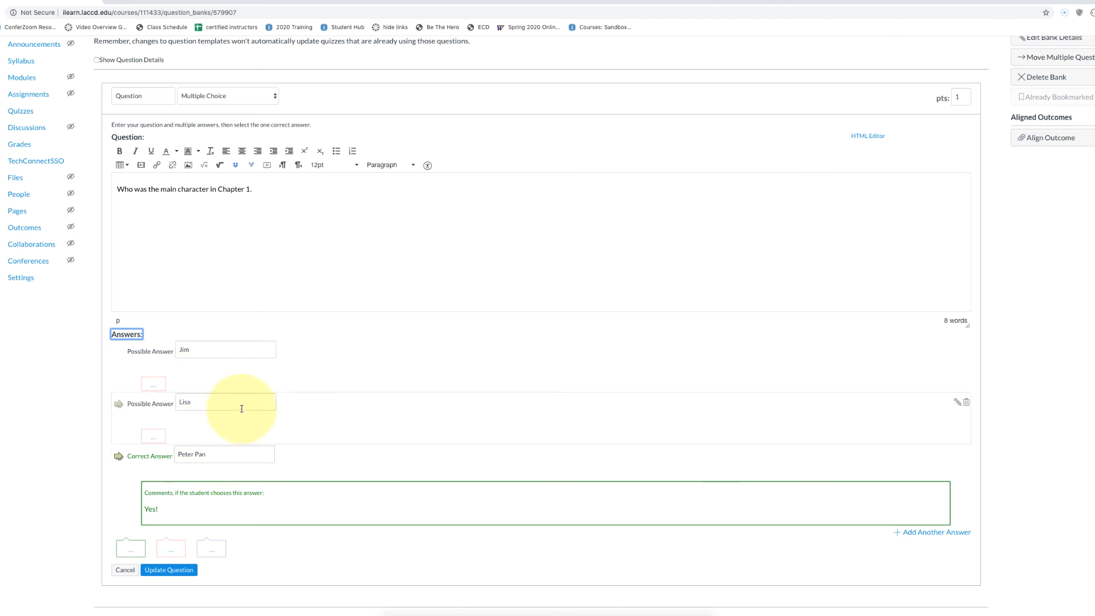
left_click(287, 291)
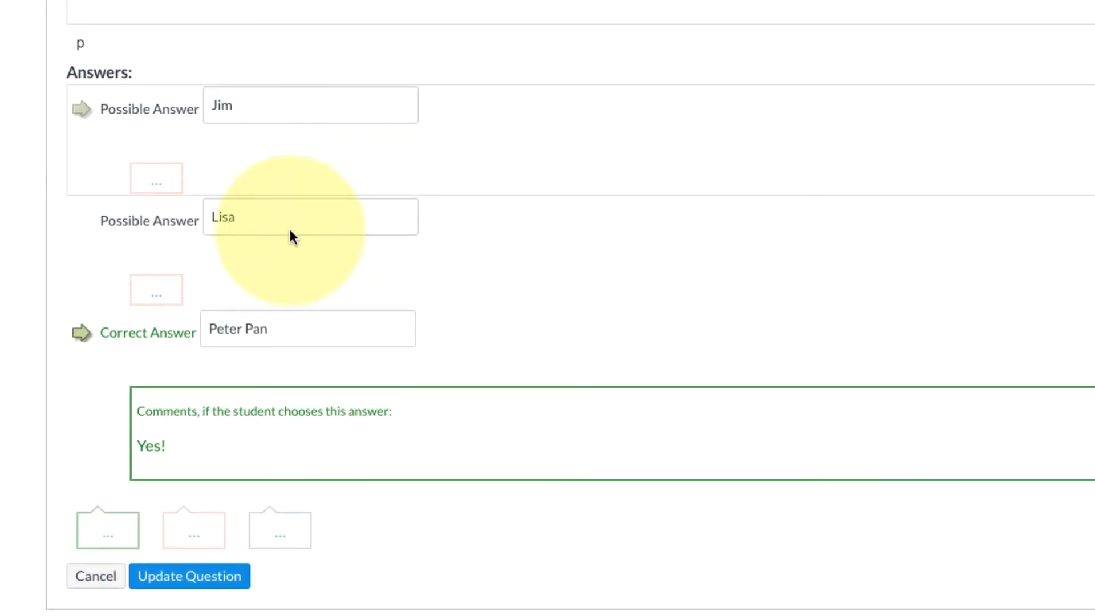
left_click(189, 577)
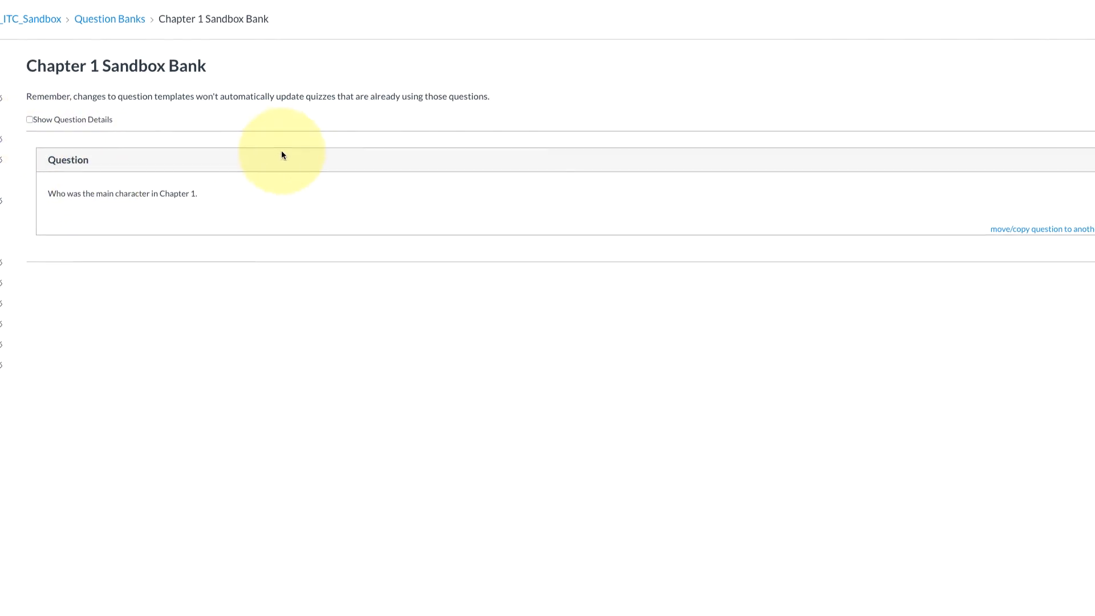
Add a True/False question to the bank with the text "a;ldsfkj;alsdkfj;dlsakfj" and False as the correct answer, and save it.
left_click(1018, 82)
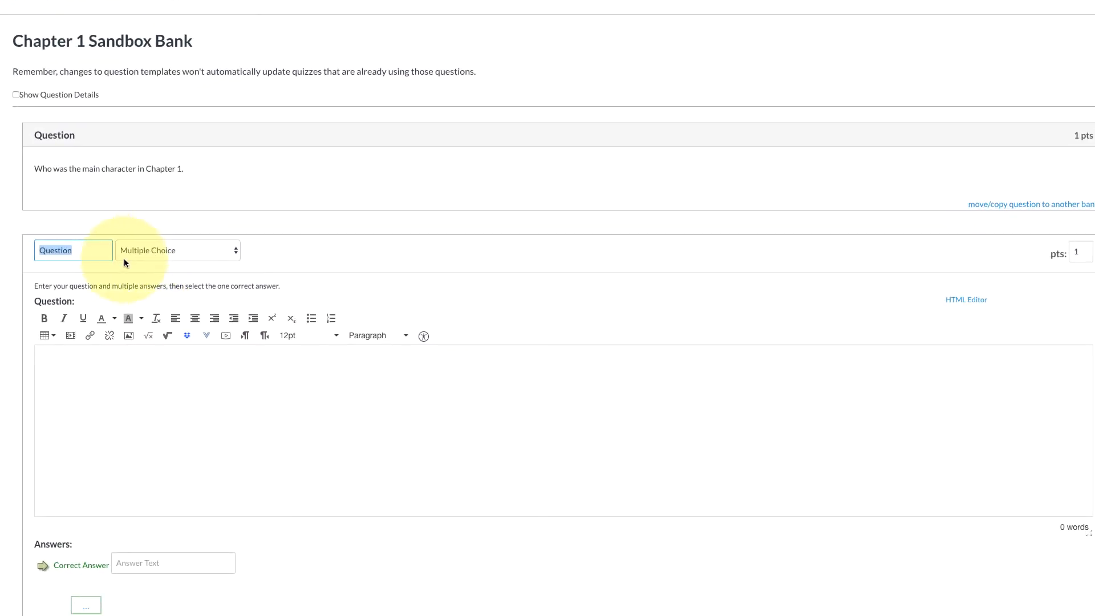
left_click(184, 252)
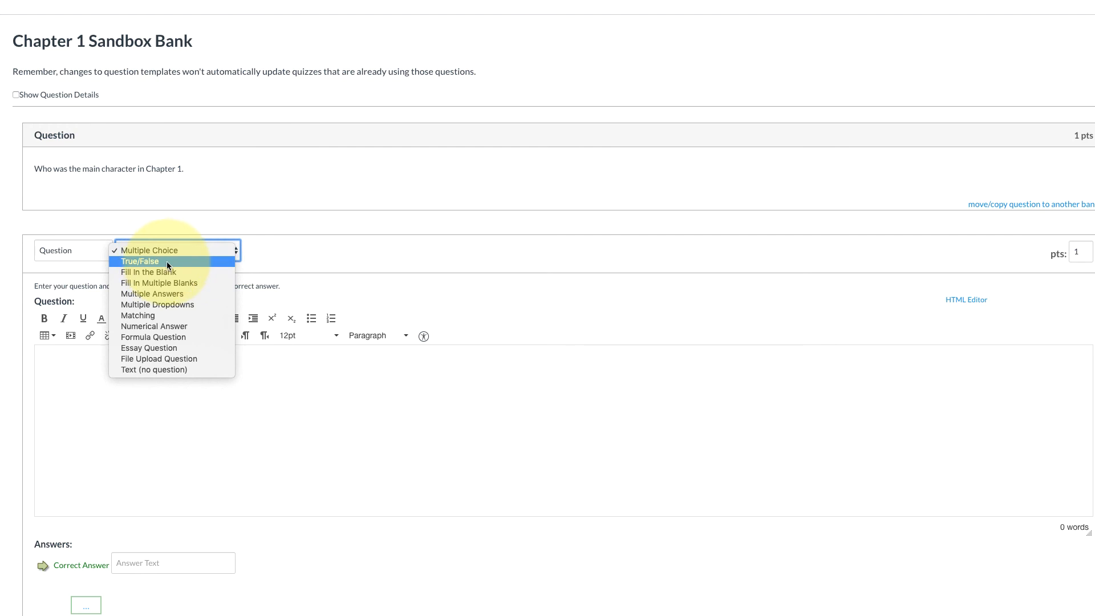
left_click(165, 262)
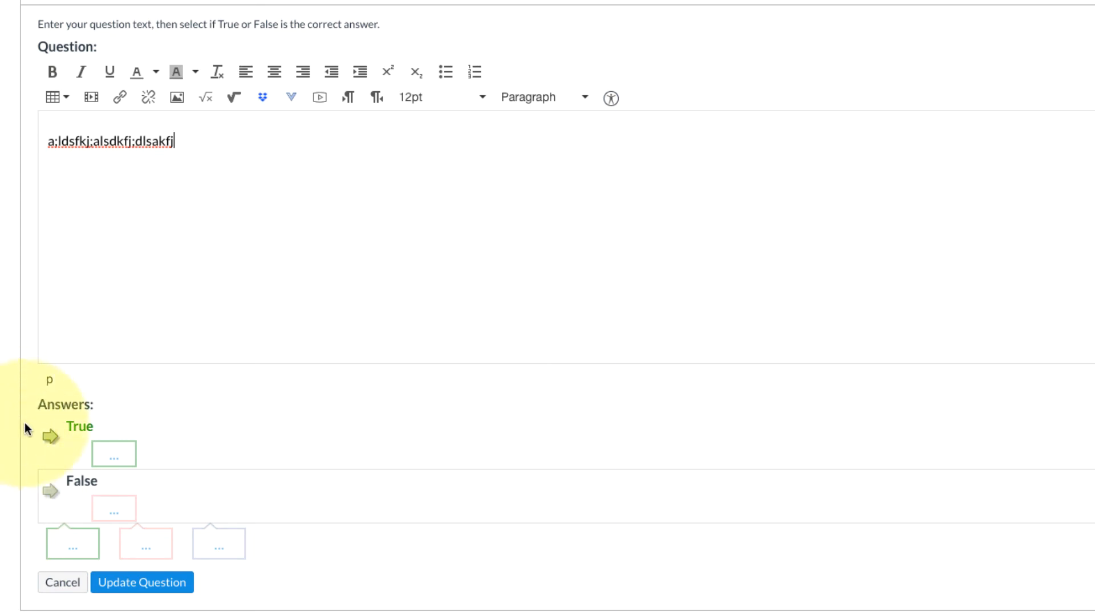
left_click(48, 493)
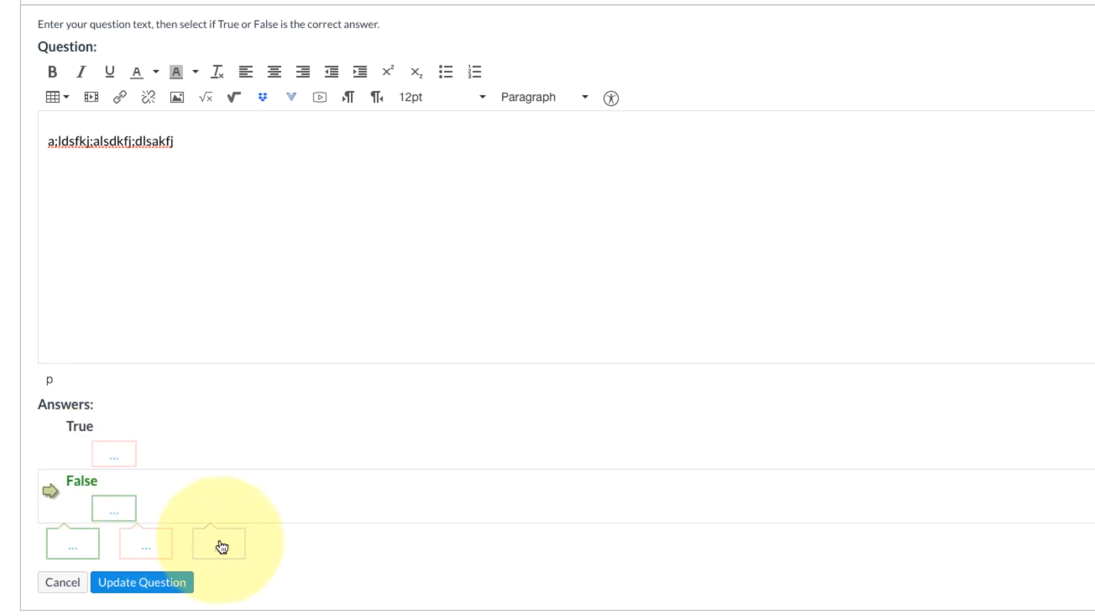
left_click(147, 582)
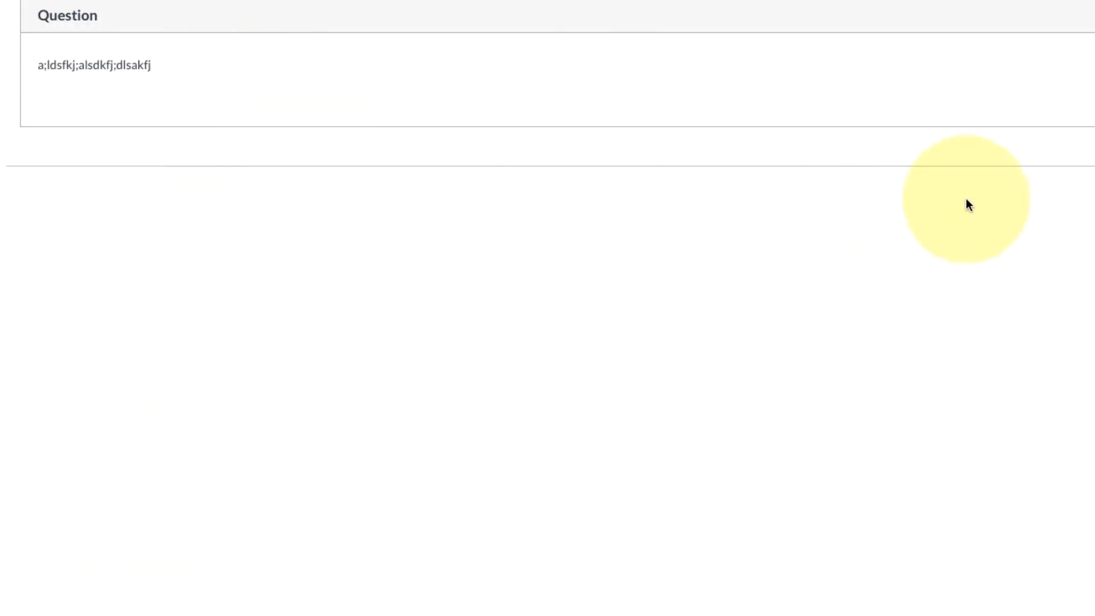
Add an Essay Question to the bank with the placeholder text "argaersdfbnsdfnsdfbxcfgncgnsdnbadgndagfbdafbafbd" and save it.
left_click(953, 61)
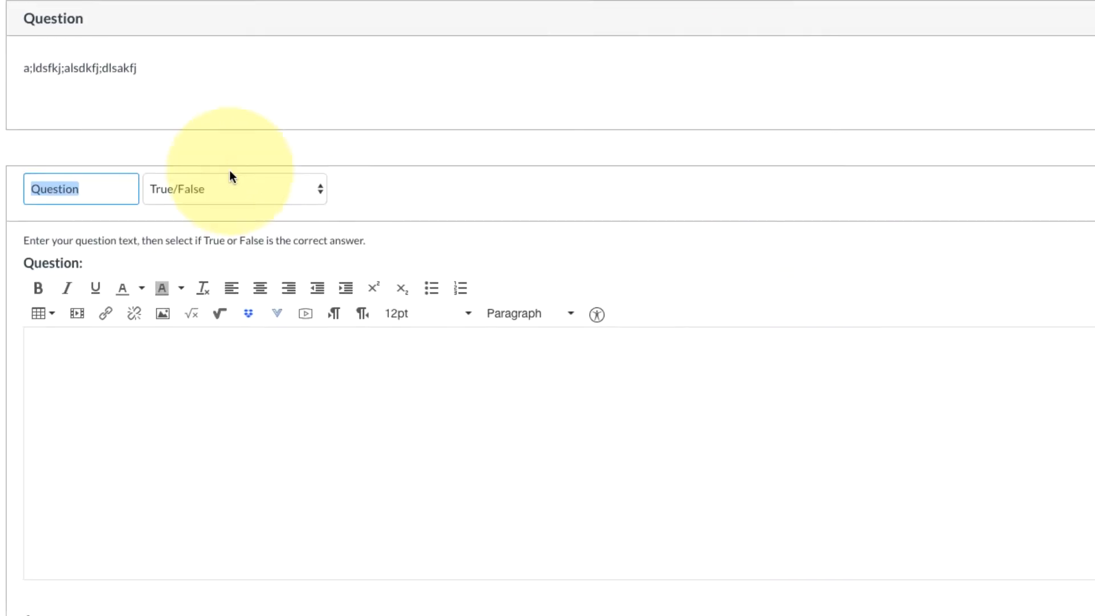
left_click(175, 189)
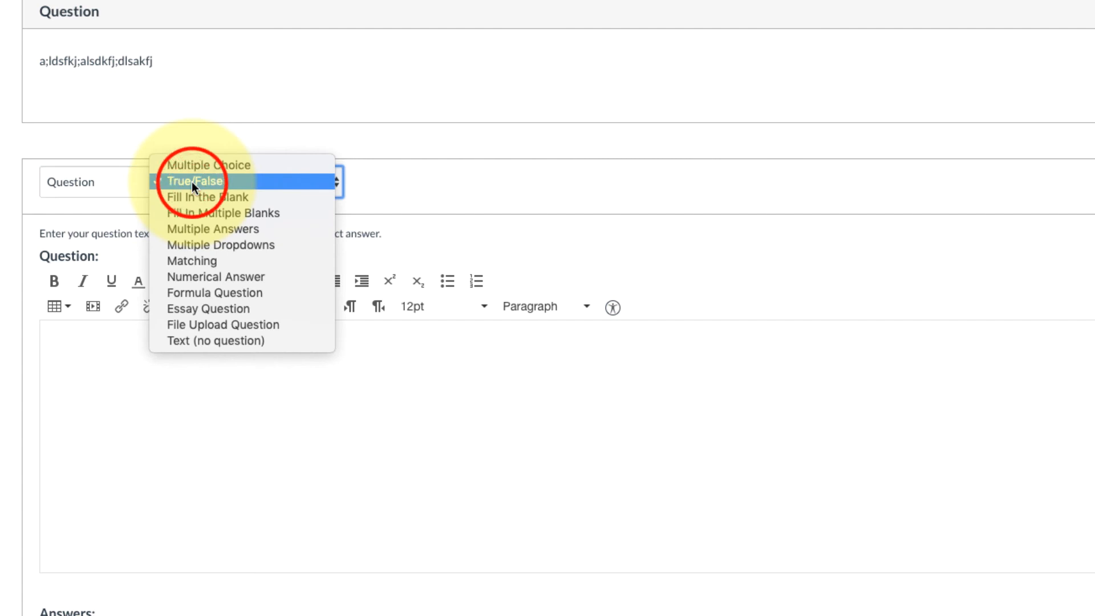
left_click(201, 310)
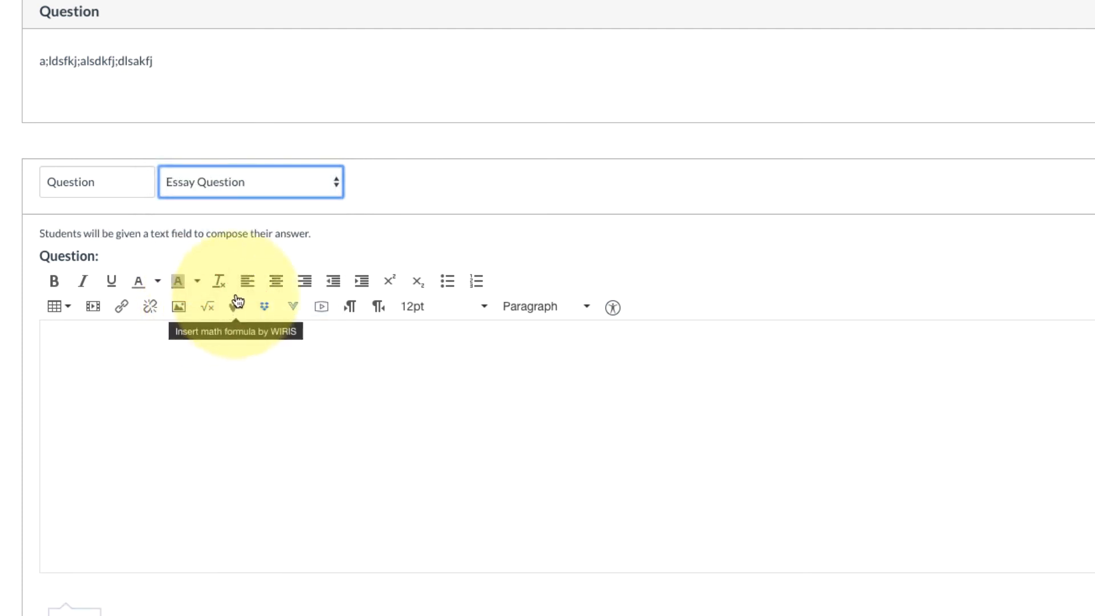
scroll(456, 279, "down", 2)
left_click(191, 318)
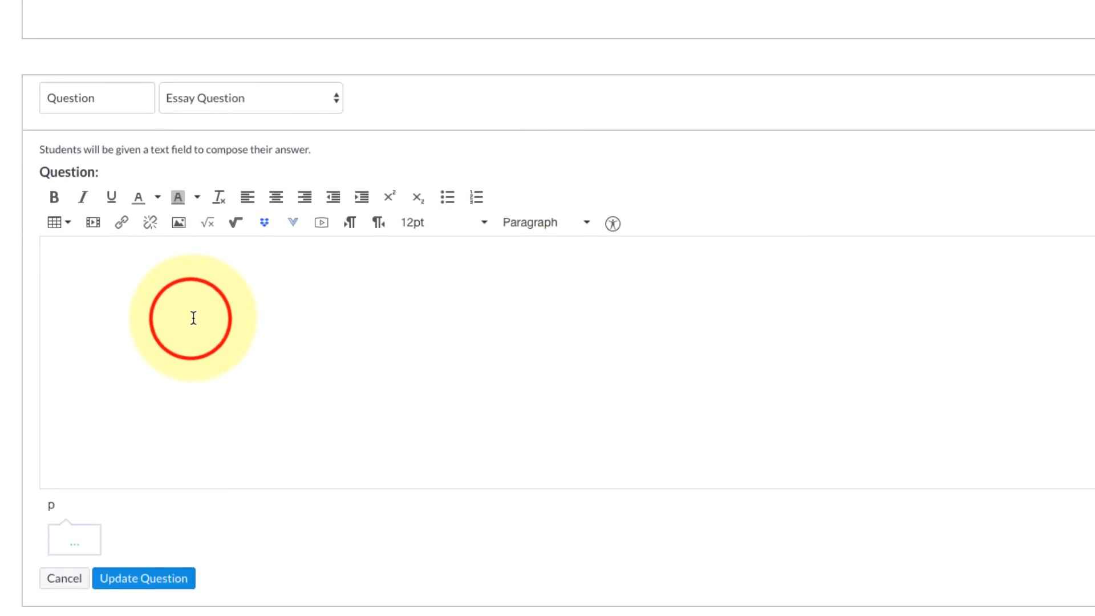
type("argaer")
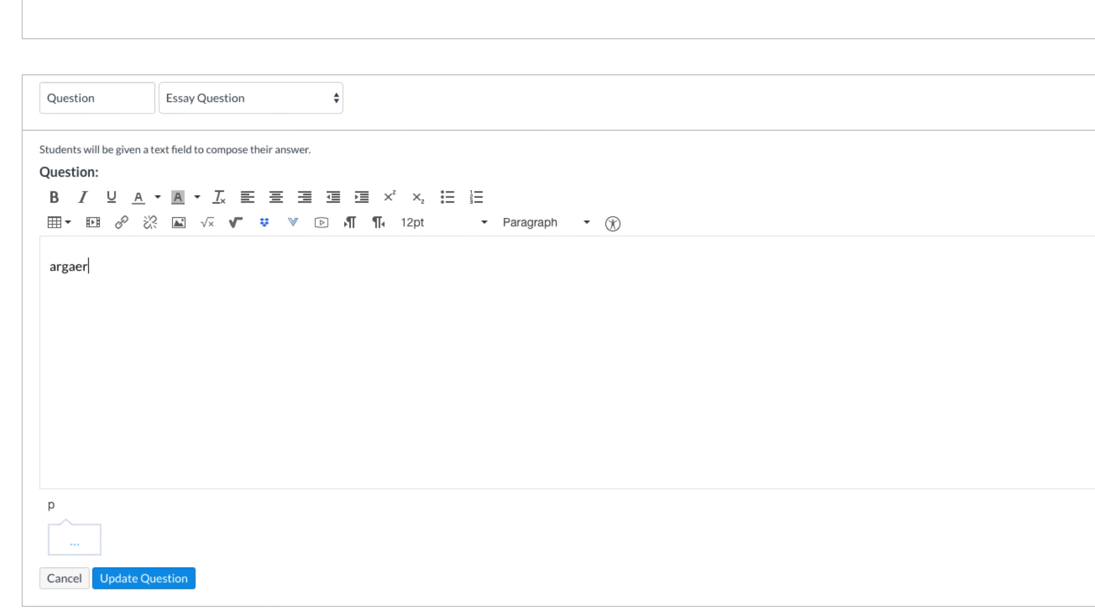
type("sdfbnsdfnsdfbxcfgncgnsdnbadgndagfbdafbafbd")
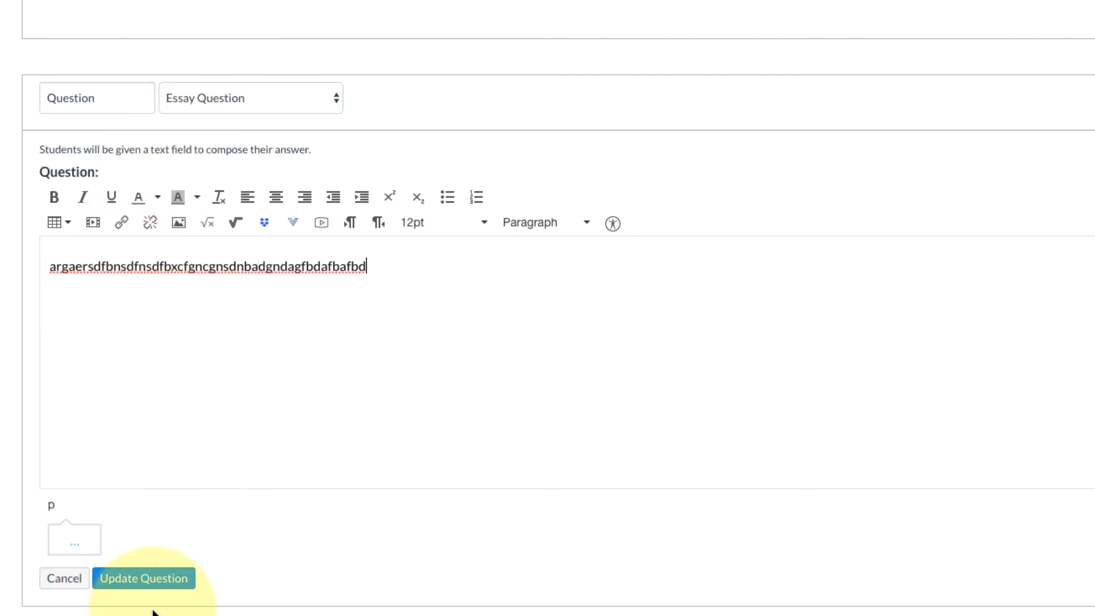
left_click(180, 578)
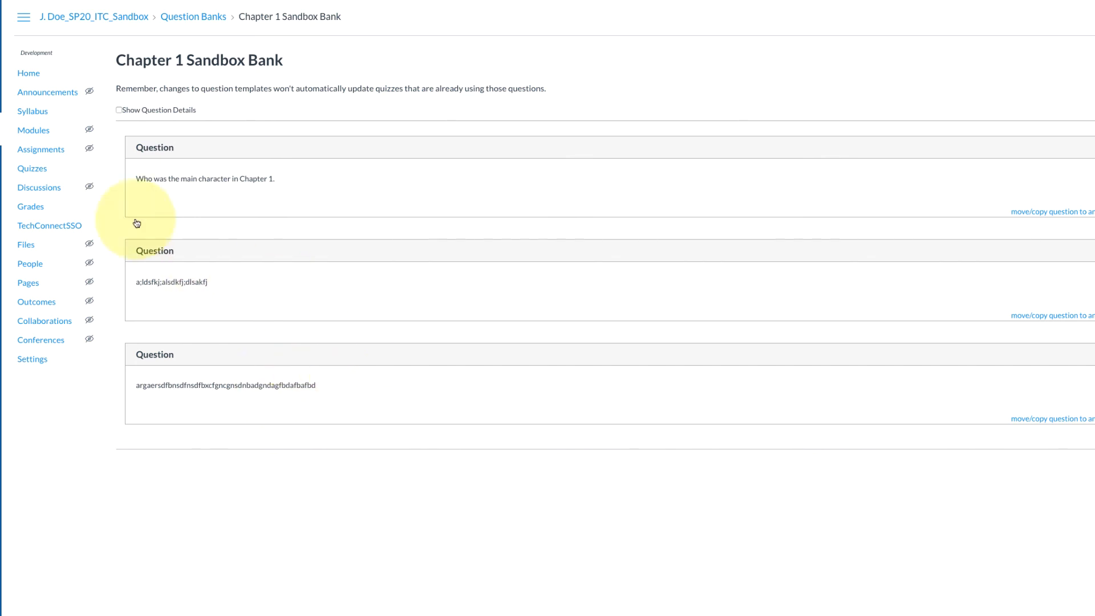
Open the Chapter 1 Quiz for editing and go to its questions.
left_click(32, 170)
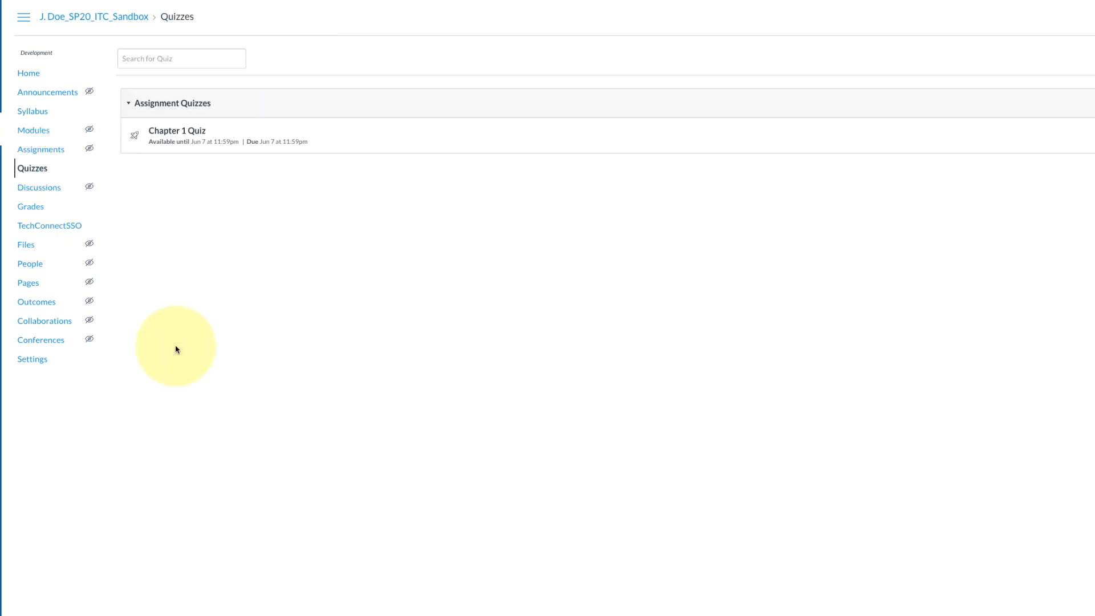
left_click(175, 132)
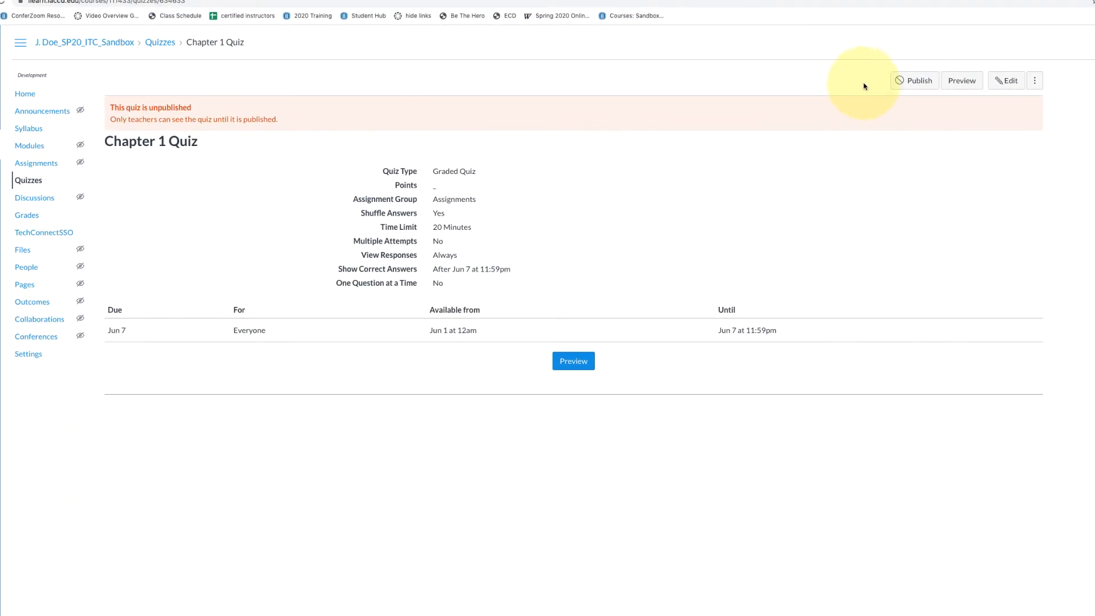
left_click(1018, 85)
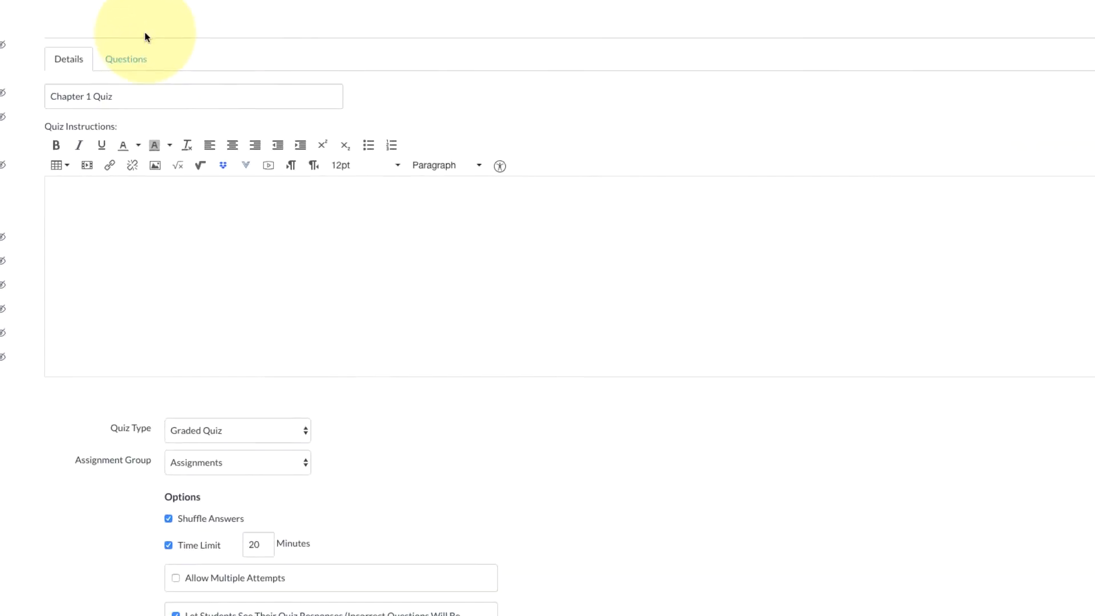
left_click(121, 48)
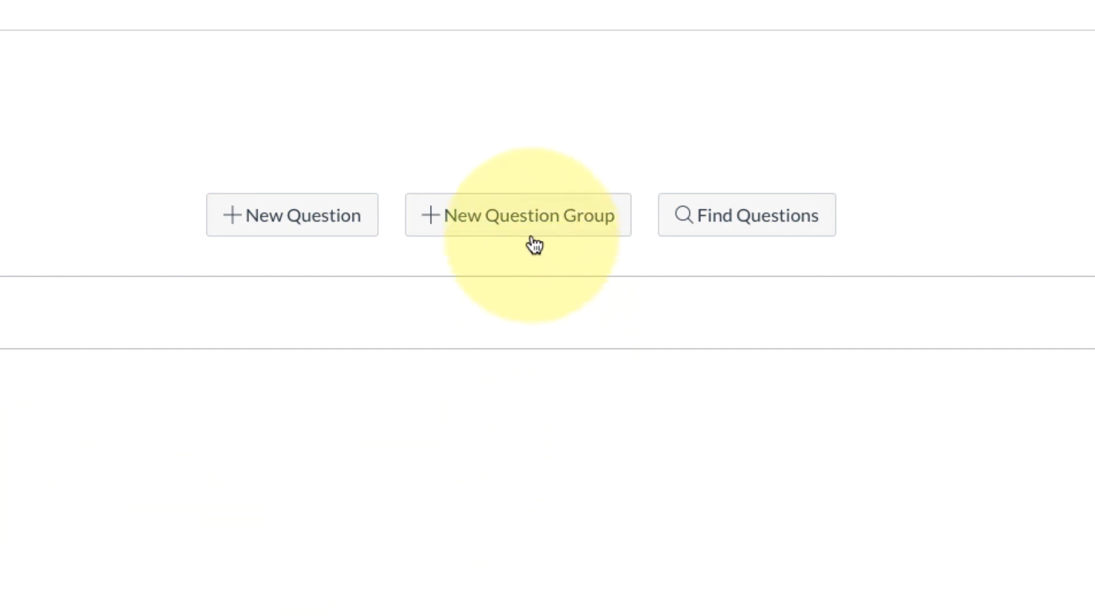
Start a new question group that picks 2 questions and link it to the Chapter 1 Sandbox Bank.
left_click(496, 233)
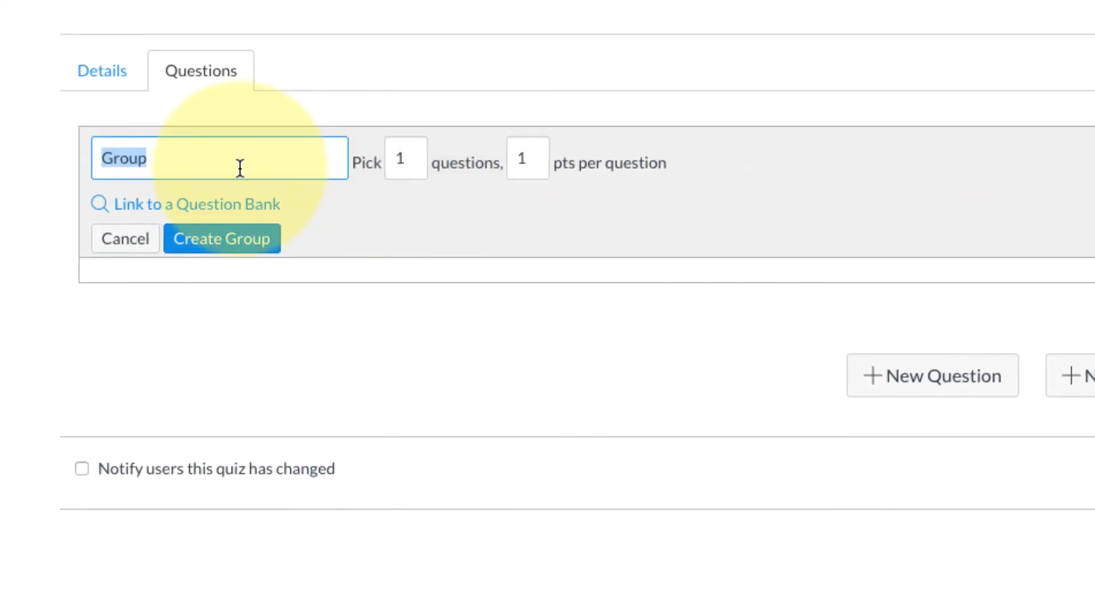
left_click(416, 159)
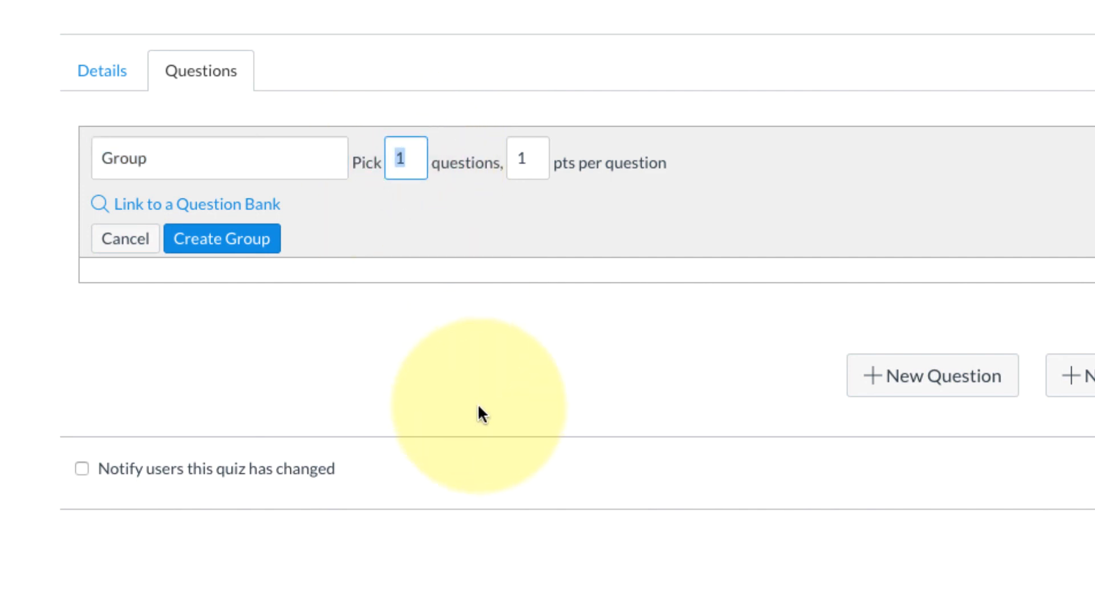
type("2")
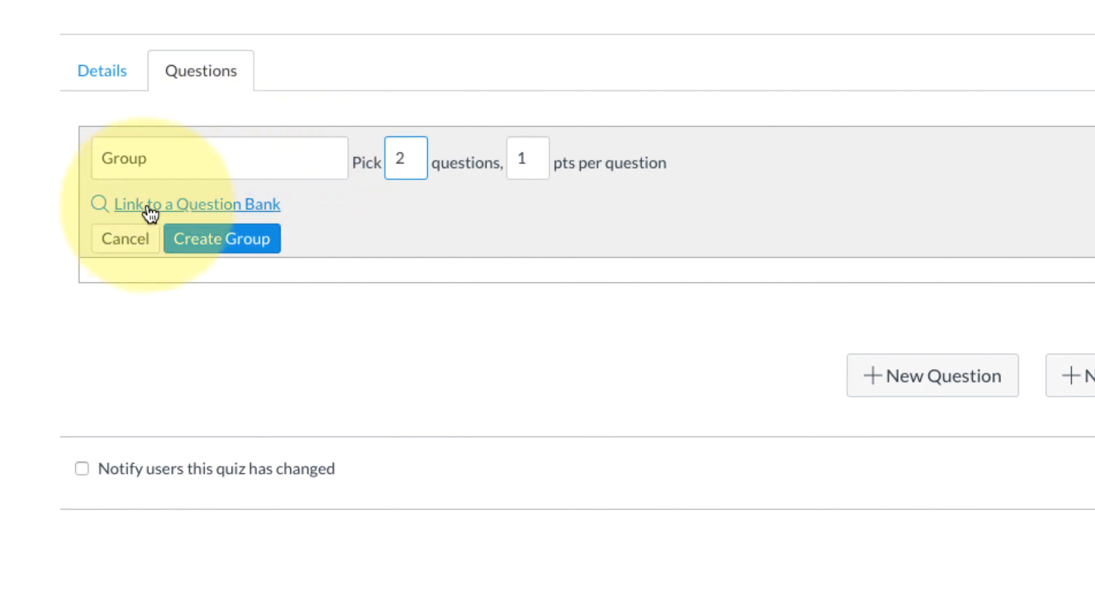
left_click(225, 207)
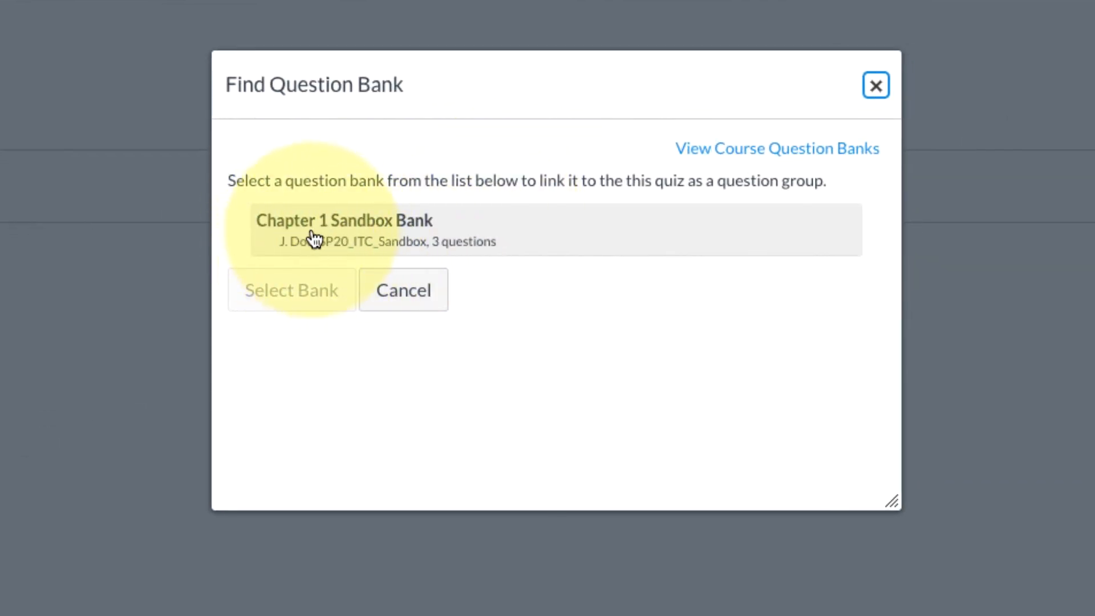
left_click(340, 227)
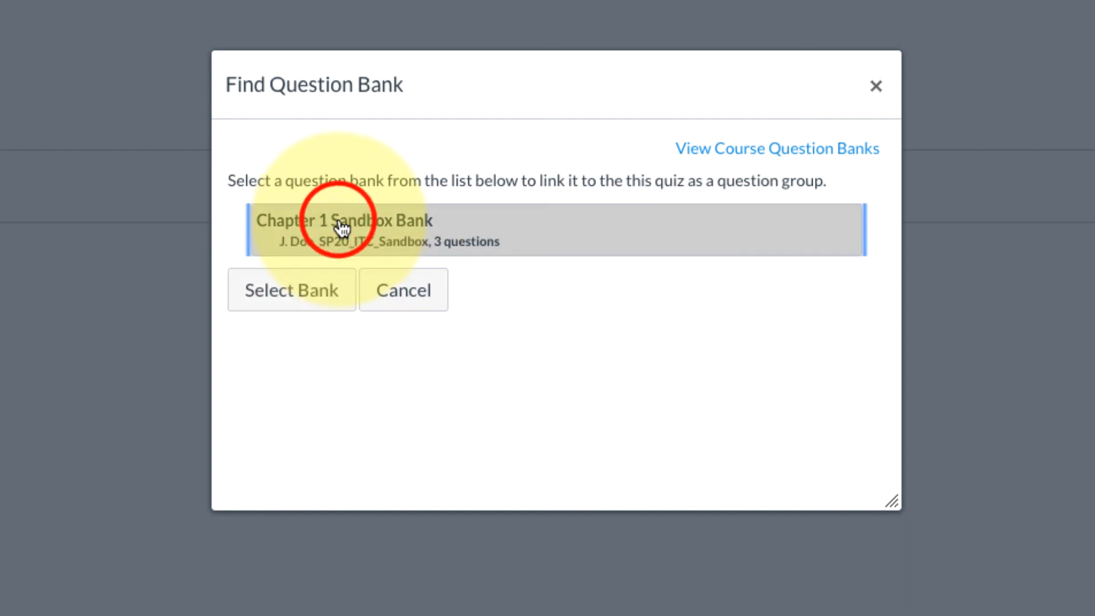
left_click(297, 292)
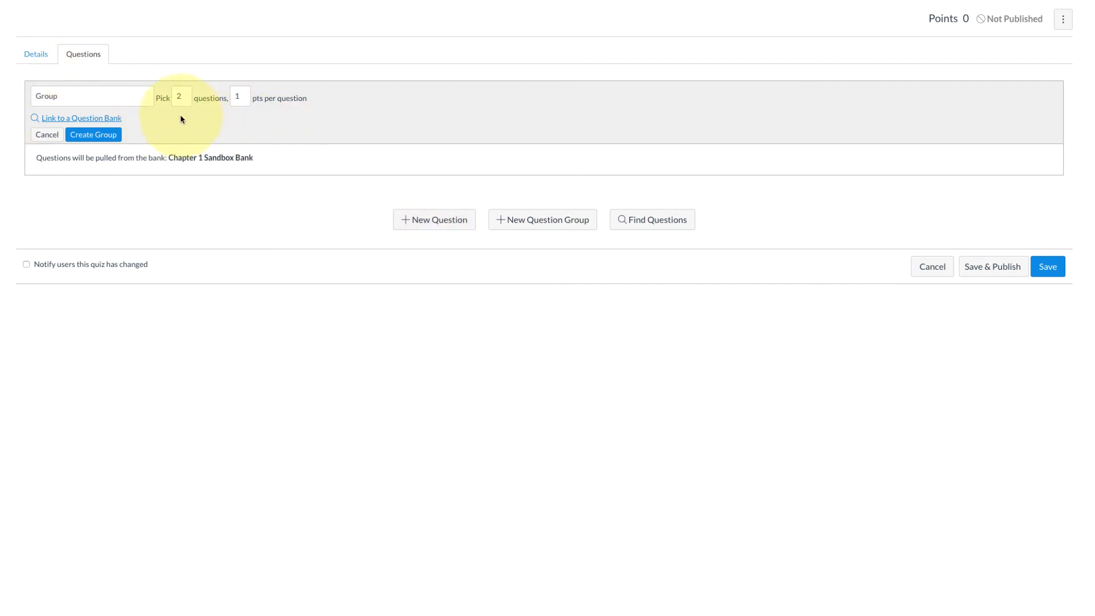
Create the question group, and save and publish the Chapter 1 Quiz.
left_click(102, 137)
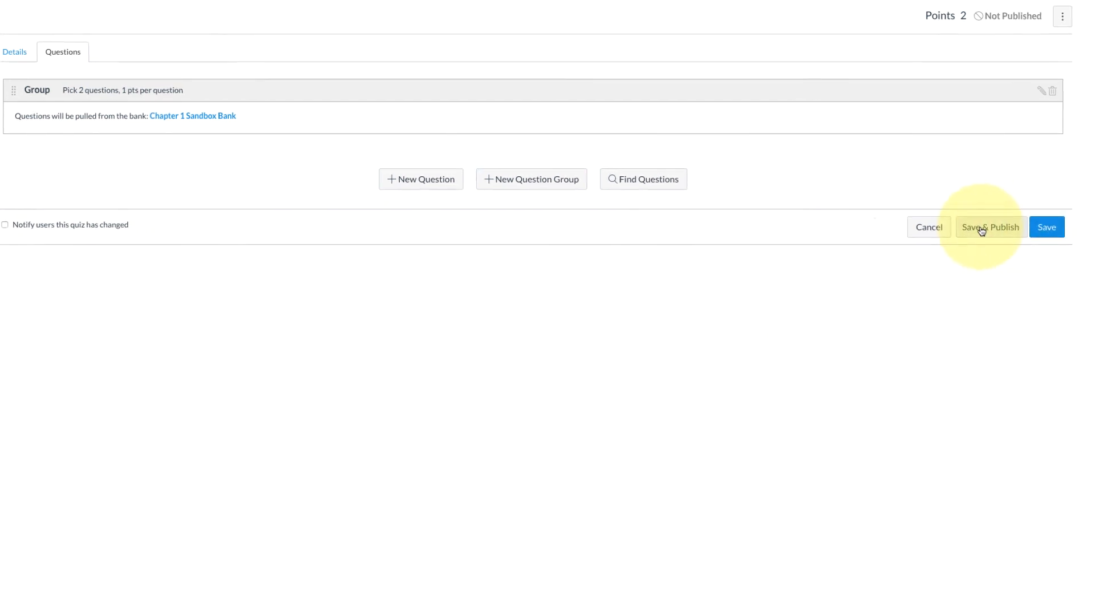
left_click(911, 263)
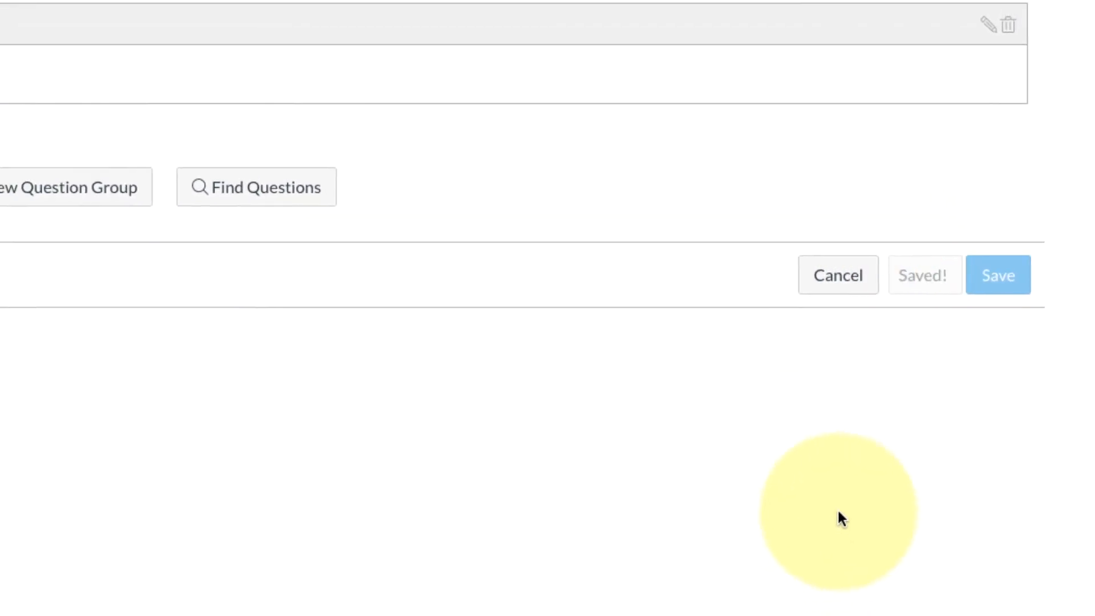